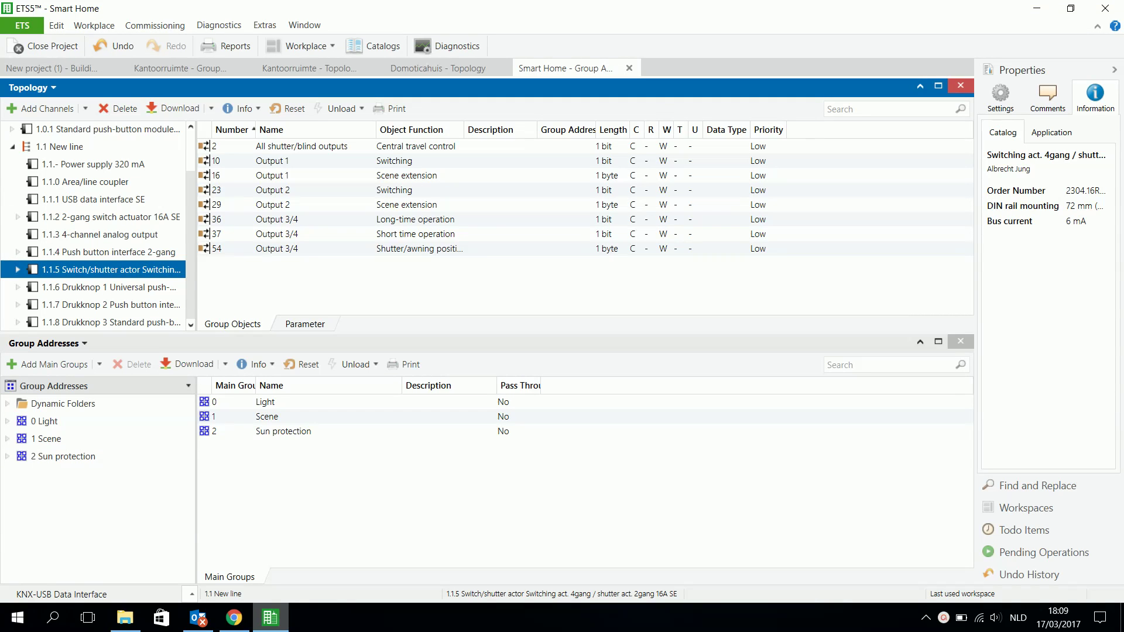
- Expand Sun protection and its 2/1 Movement group to show 2/1/0 Living room Window 1 movement
click(47, 391)
click(6, 459)
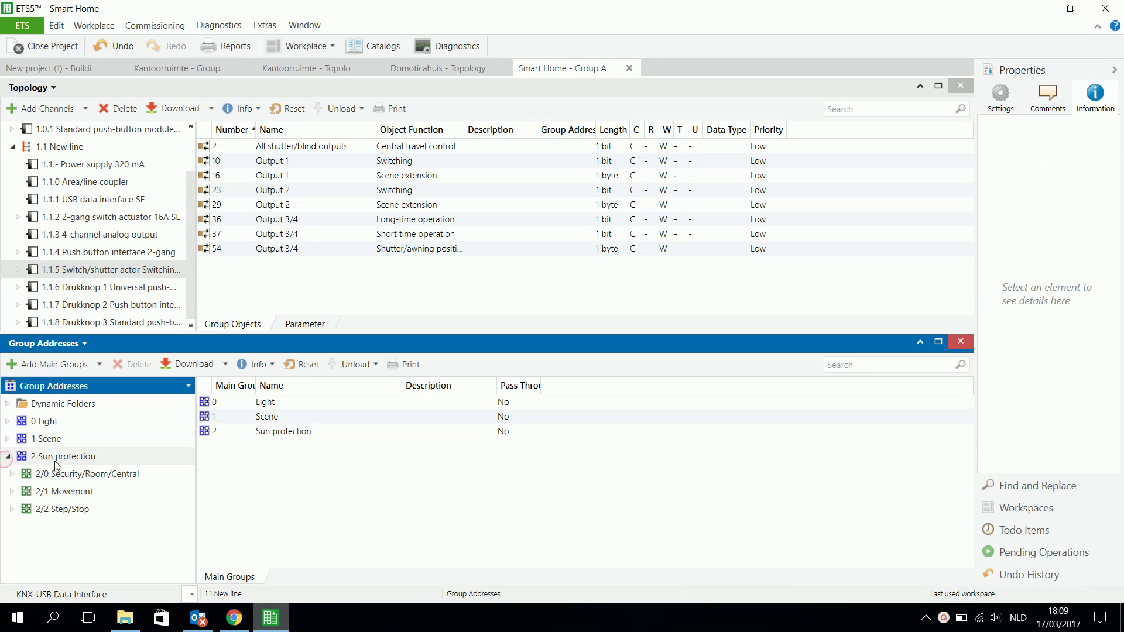
click(11, 491)
scroll(62, 496, down, 5)
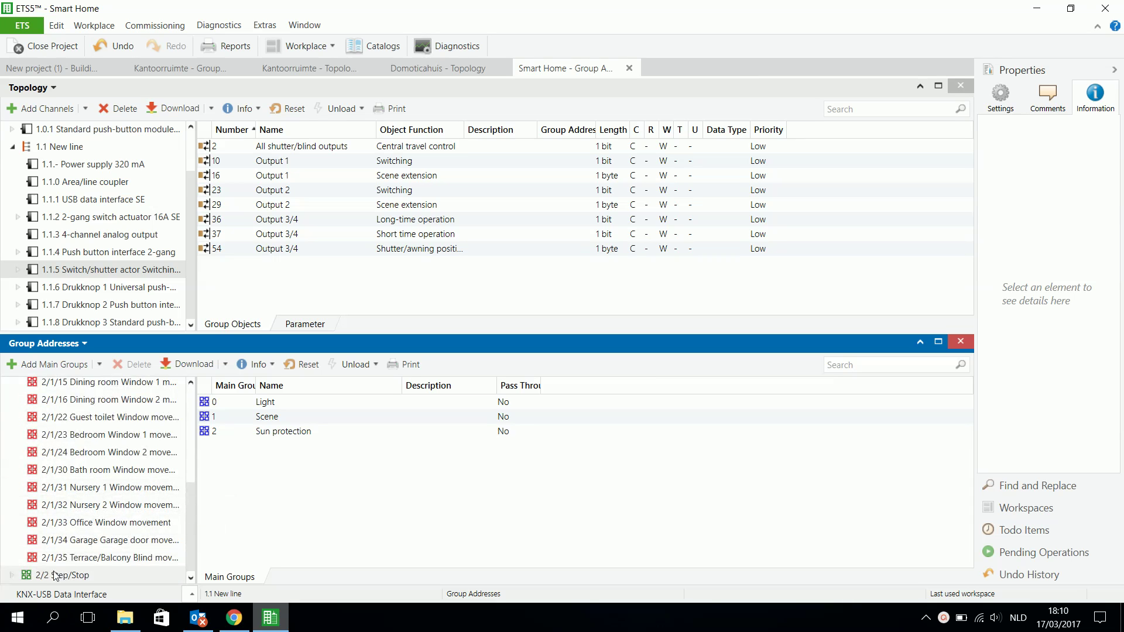
scroll(56, 498, up, 3)
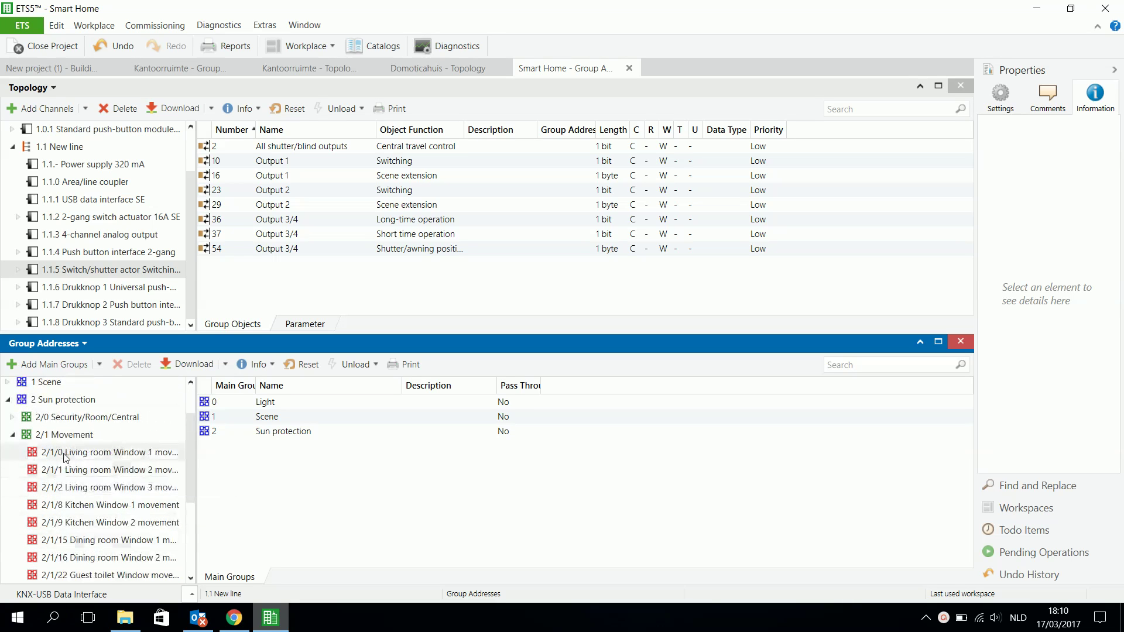
click(62, 453)
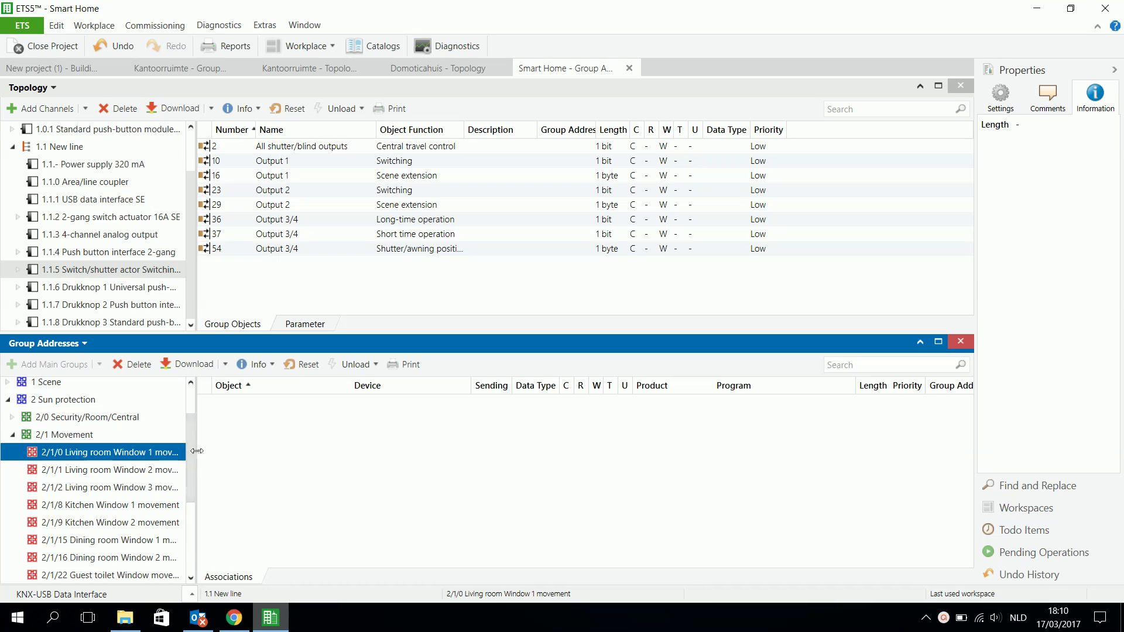
- Widen the address tree for full names, collapse Movement, and select switch/shutter actuator 1.1.5
drag(199, 454, 291, 454)
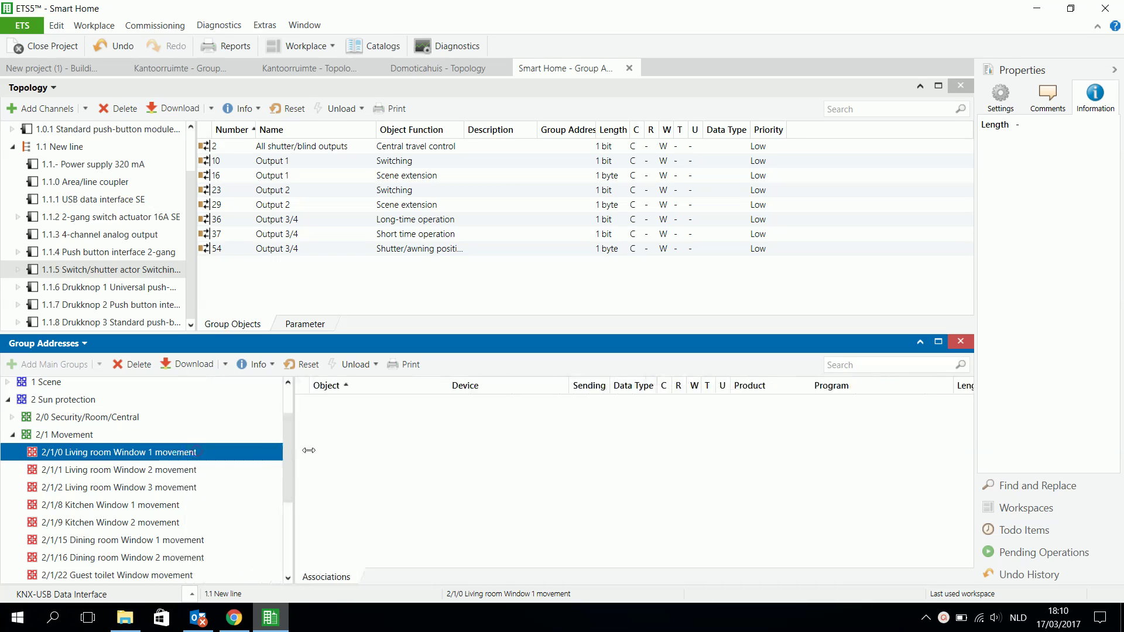
click(10, 439)
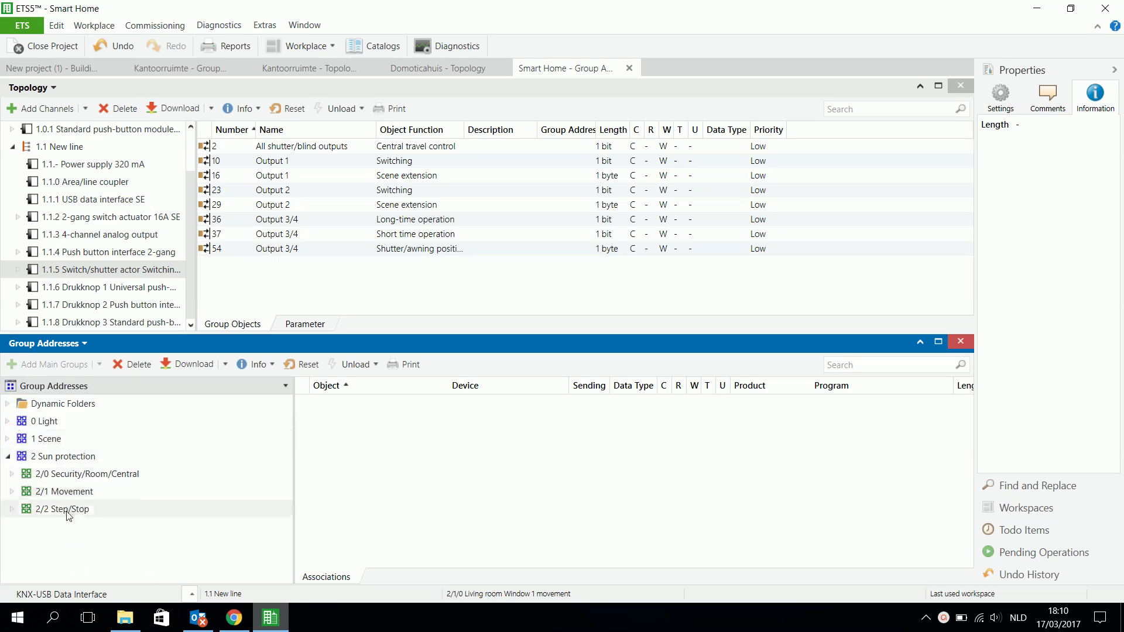
click(93, 271)
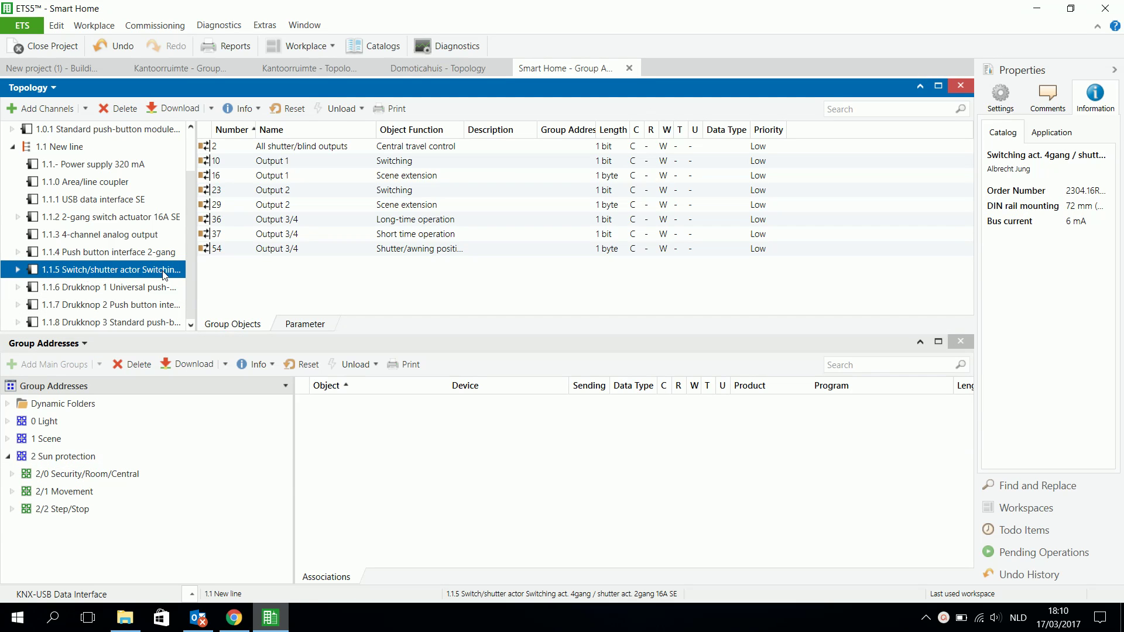
click(304, 325)
click(253, 283)
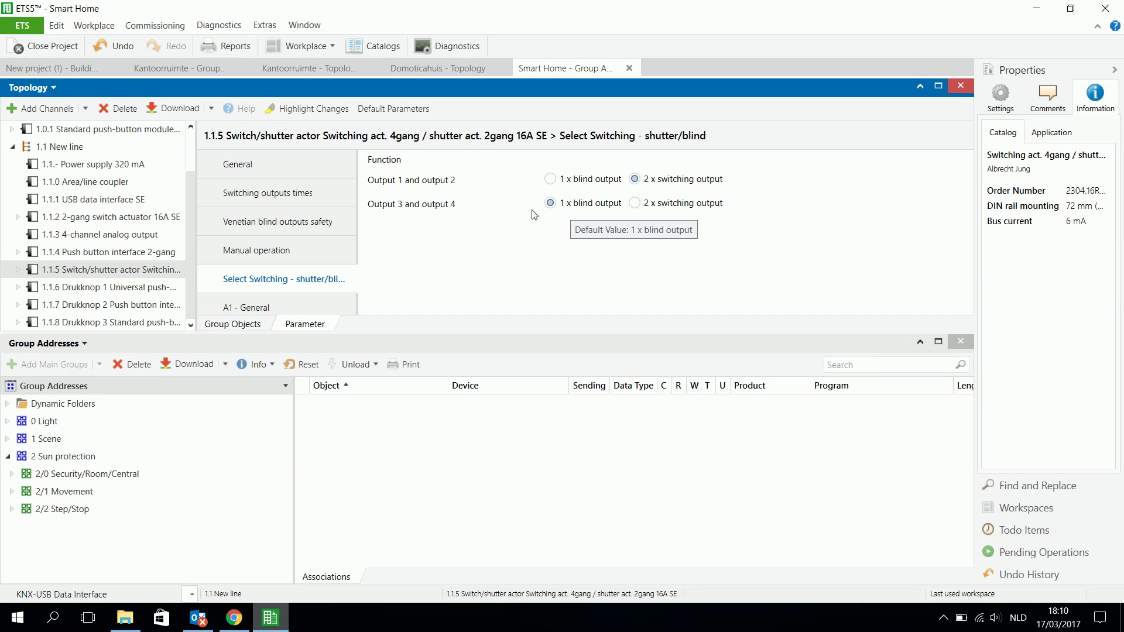
click(233, 325)
click(356, 221)
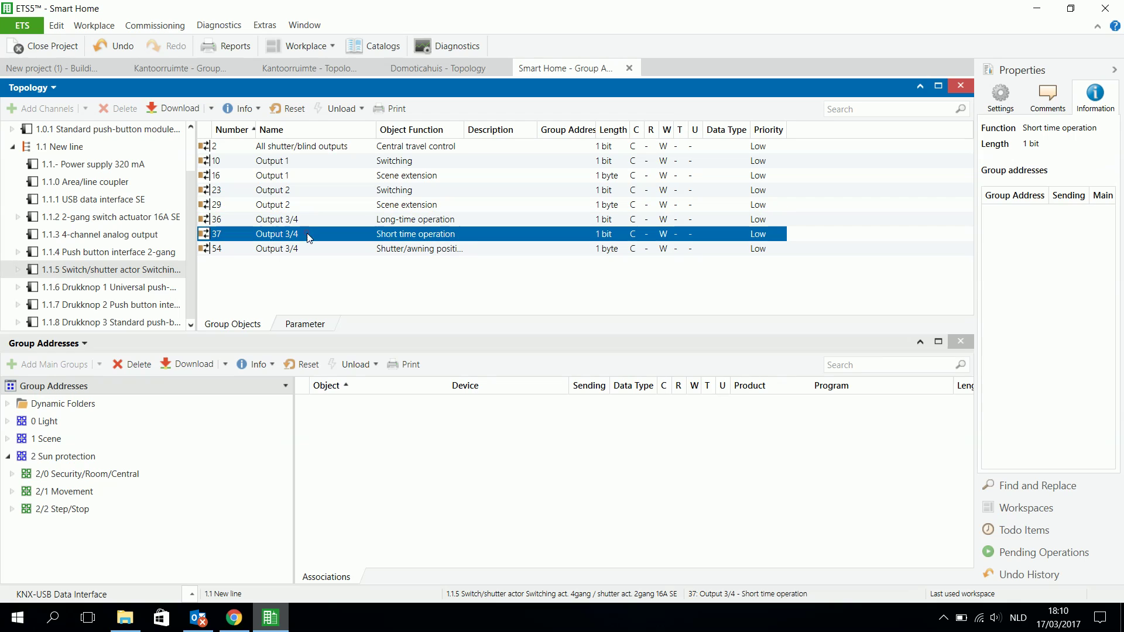
- Link Output 3/4 long-time operation object 36 to 2/1/0 Living room Window 1 movement
click(556, 233)
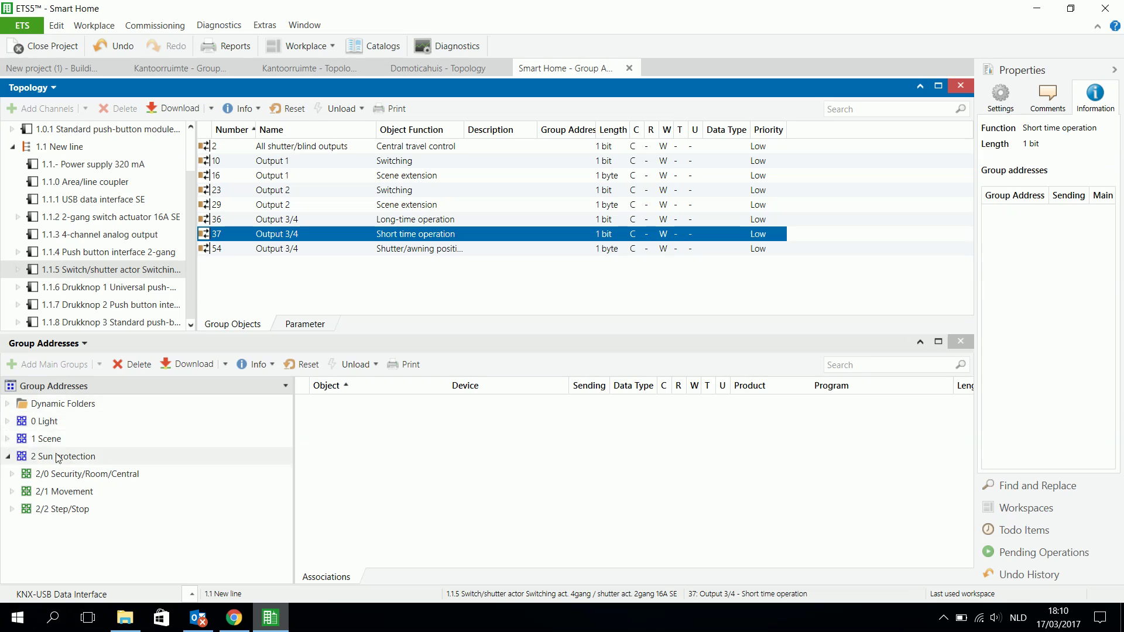
click(12, 492)
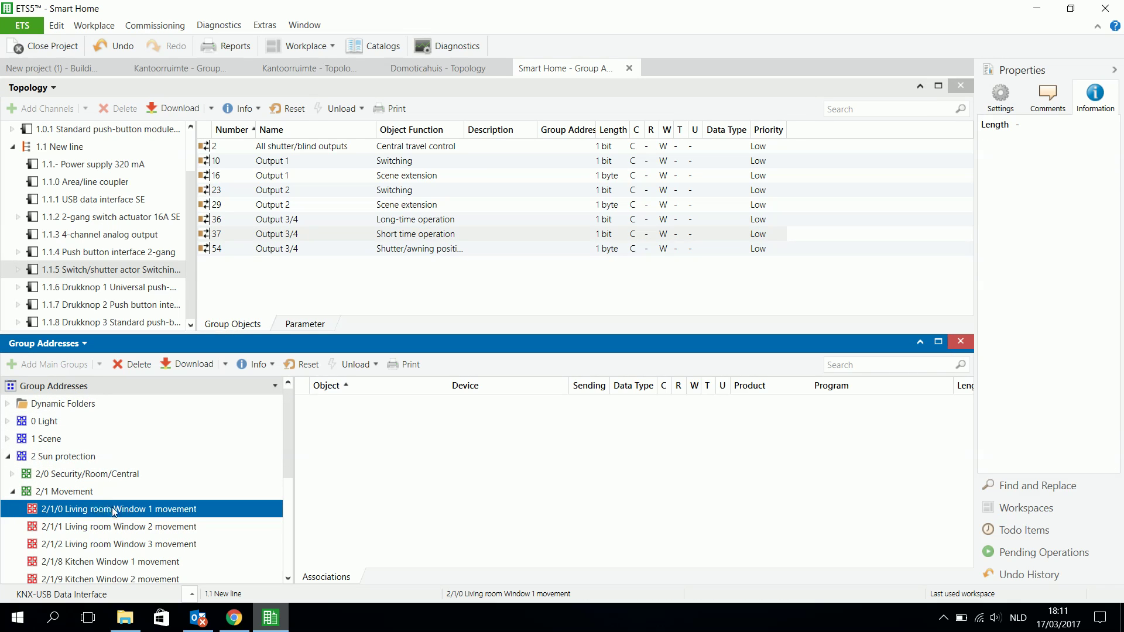
scroll(114, 511, down, 5)
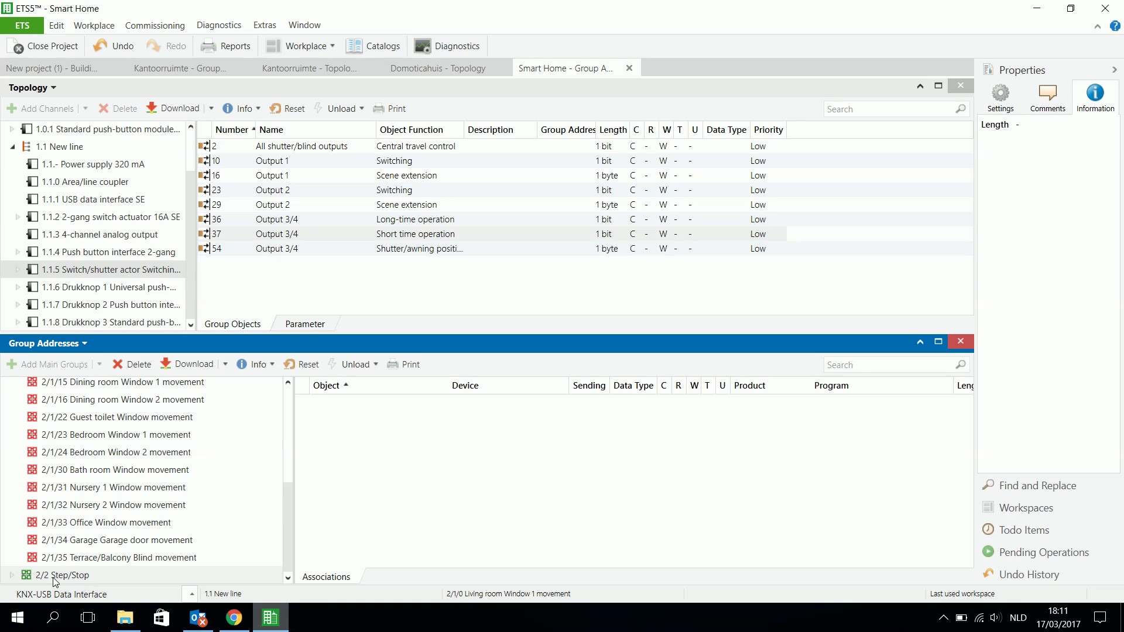
click(11, 576)
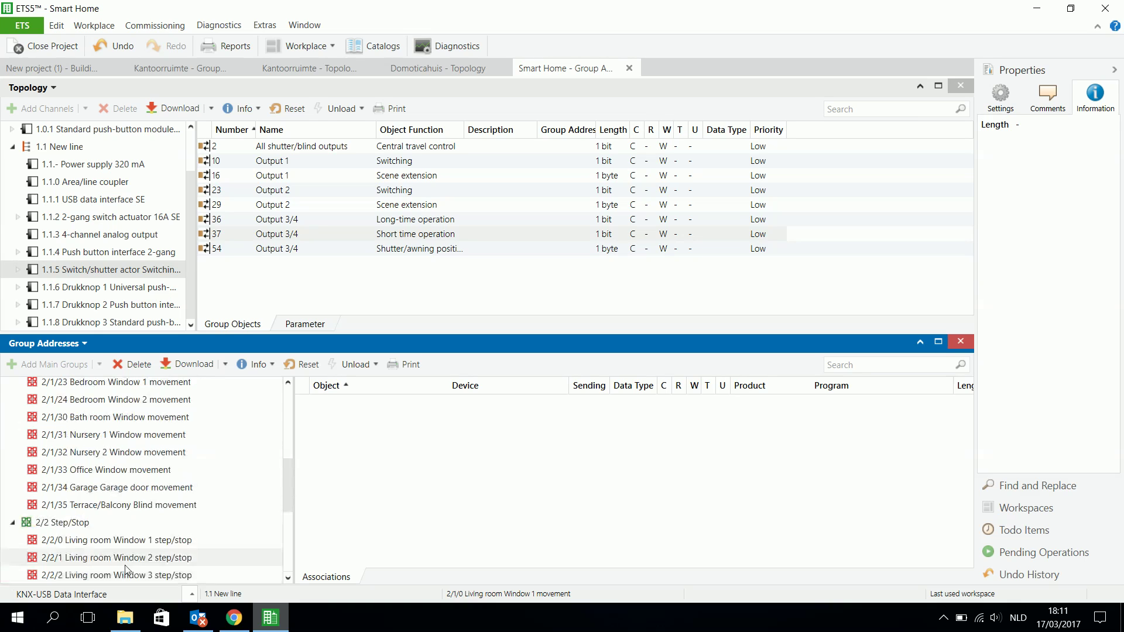
click(93, 540)
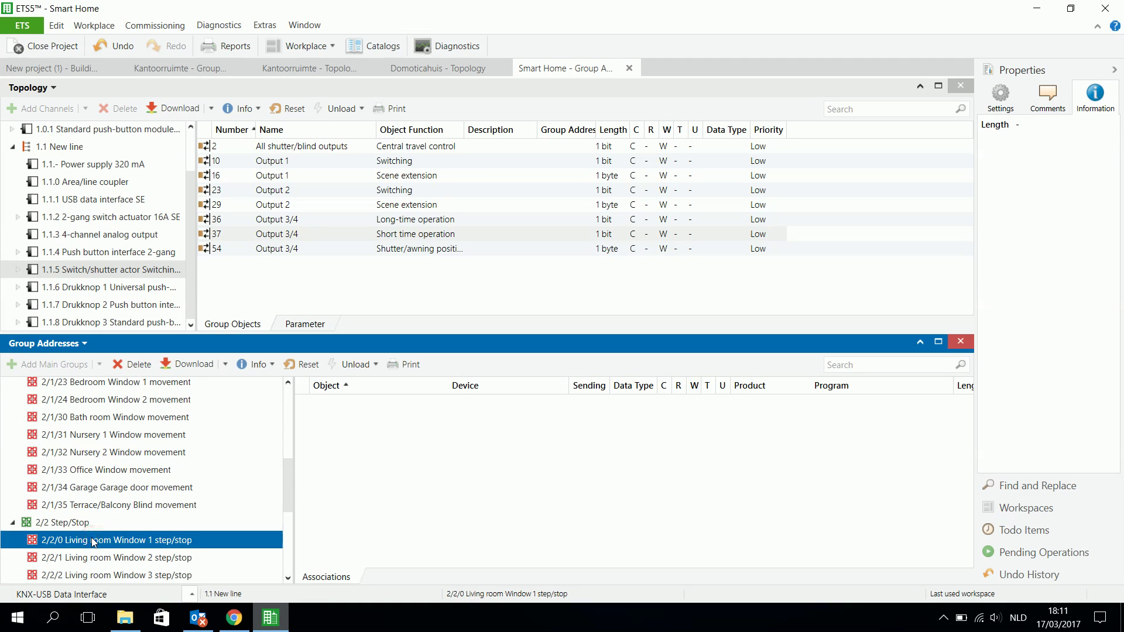
scroll(215, 476, up, 2)
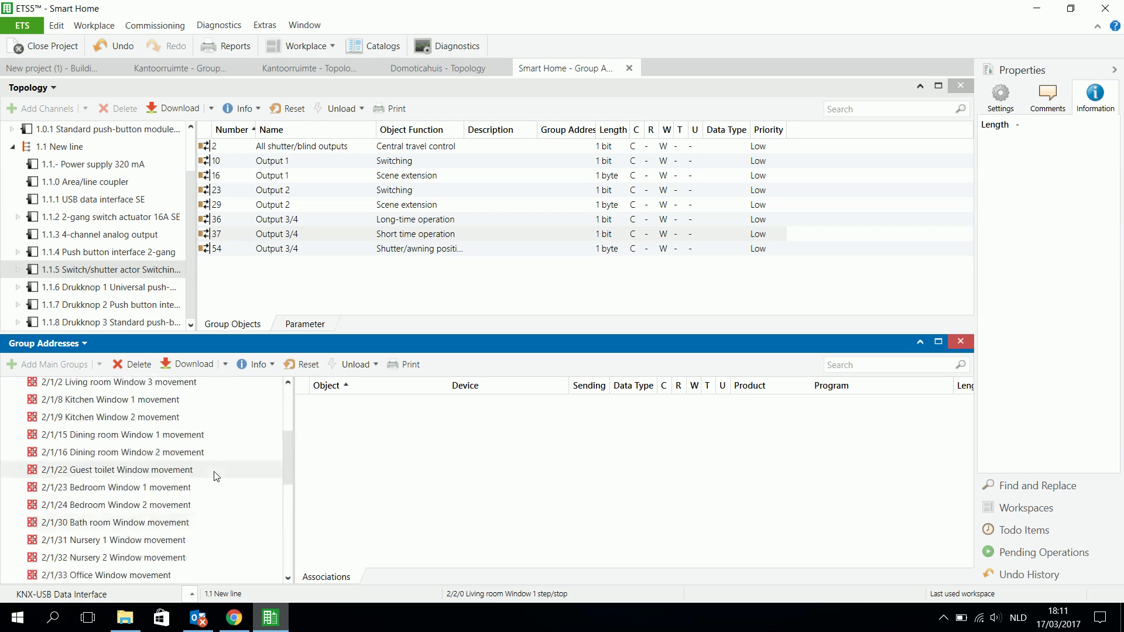
scroll(175, 462, up, 3)
click(102, 500)
scroll(103, 497, down, 1)
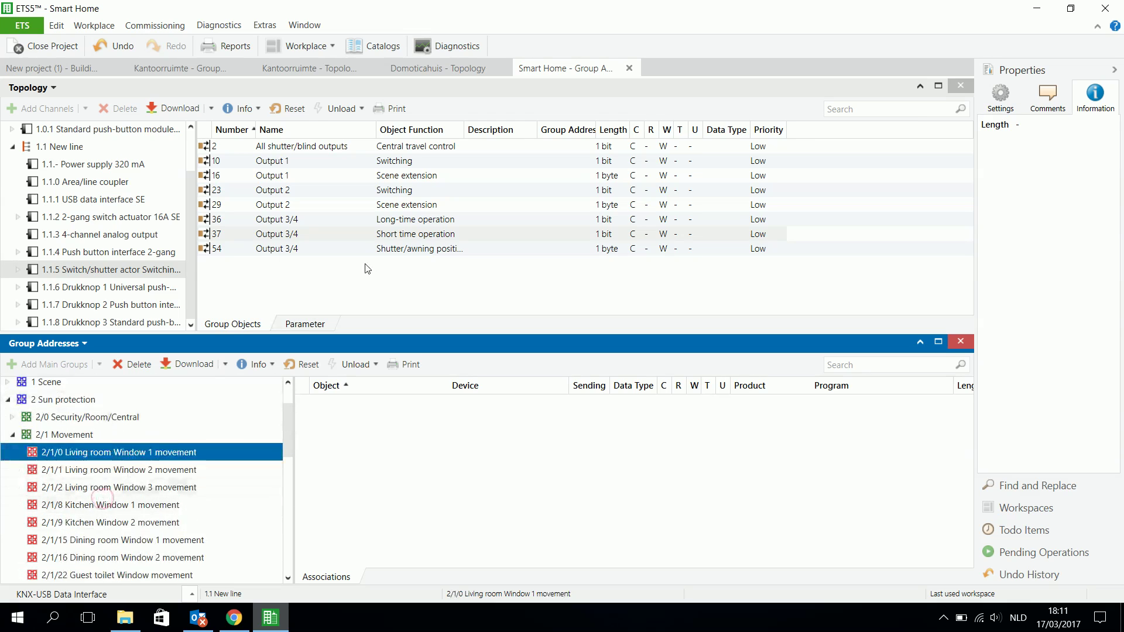
click(392, 220)
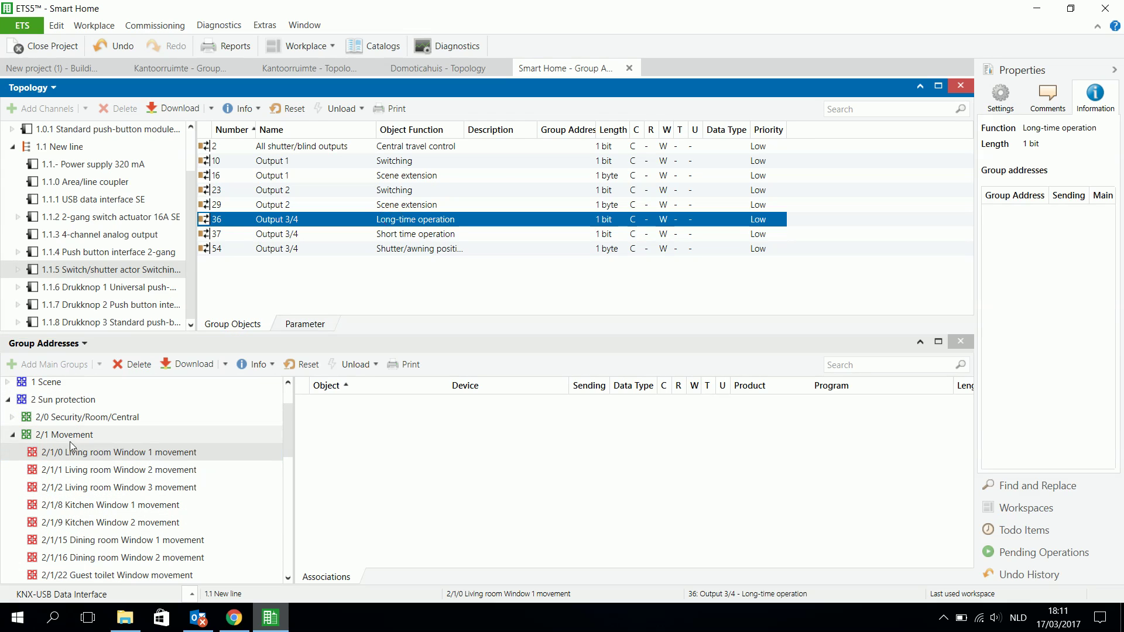
drag(394, 225, 355, 433)
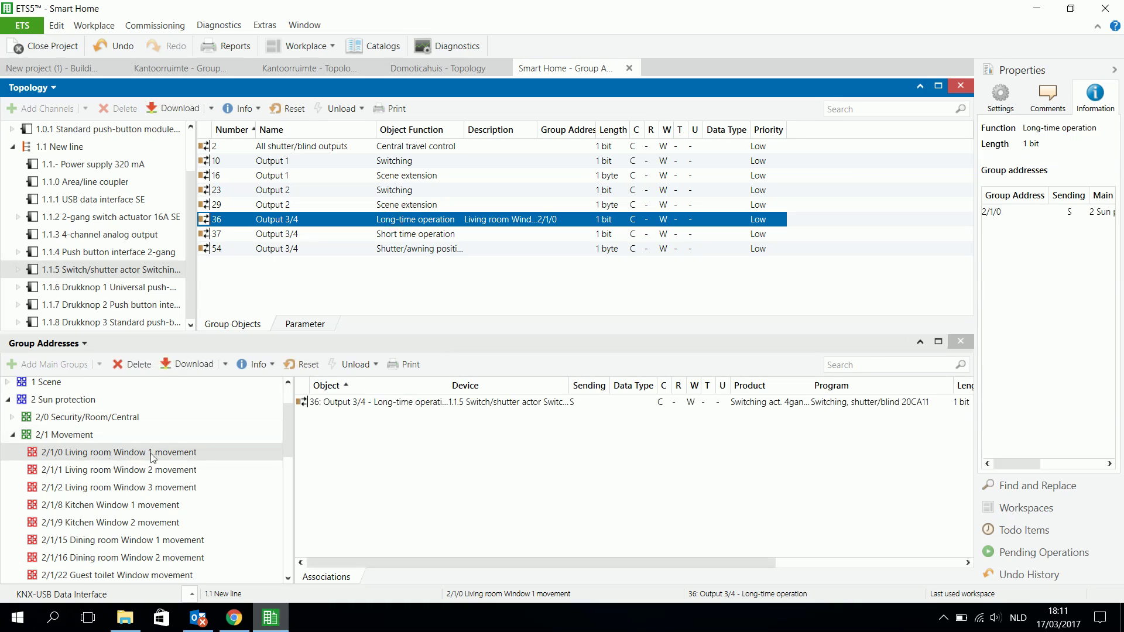
- Link short-time operation object 37 to 2/2/0 Living room Window 1 step/stop
scroll(152, 458, down, 5)
click(87, 487)
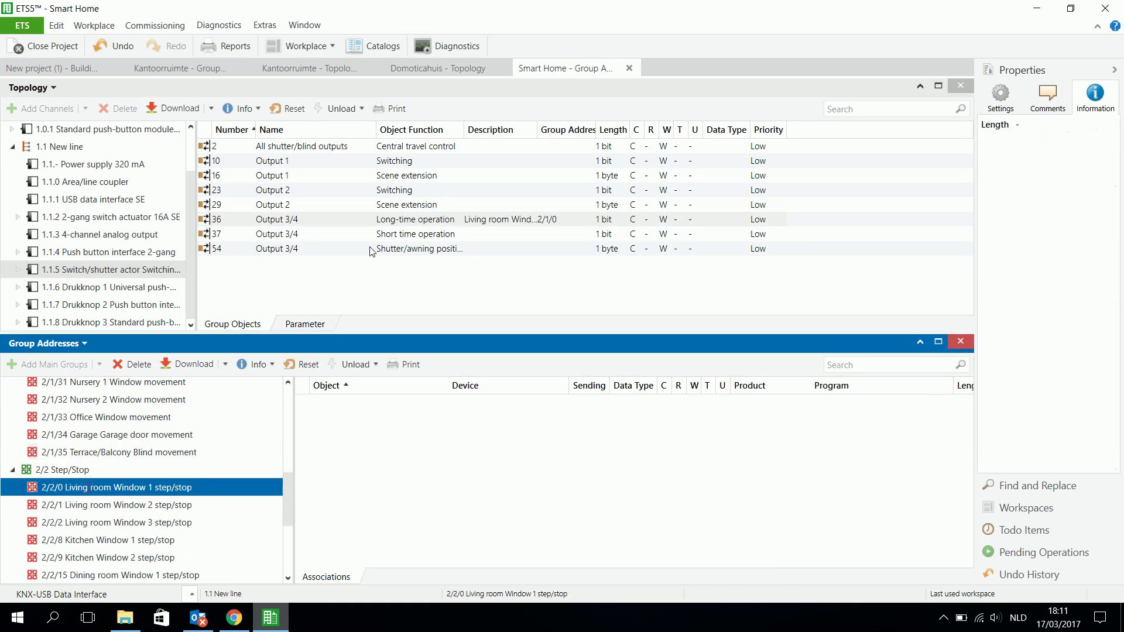
drag(385, 236, 398, 456)
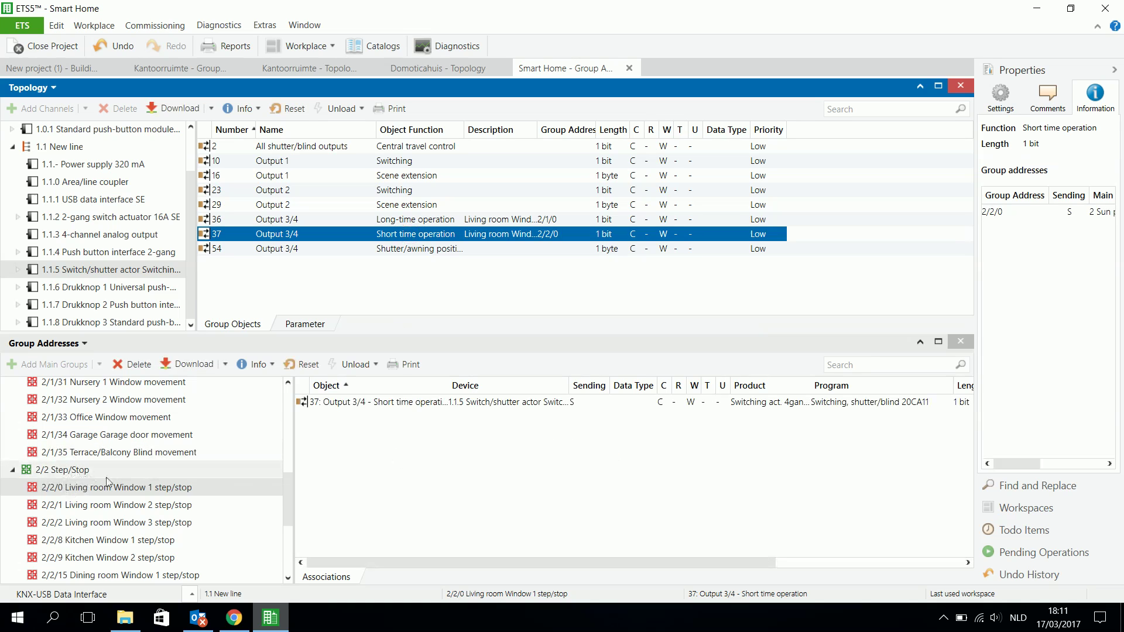
drag(290, 492, 292, 403)
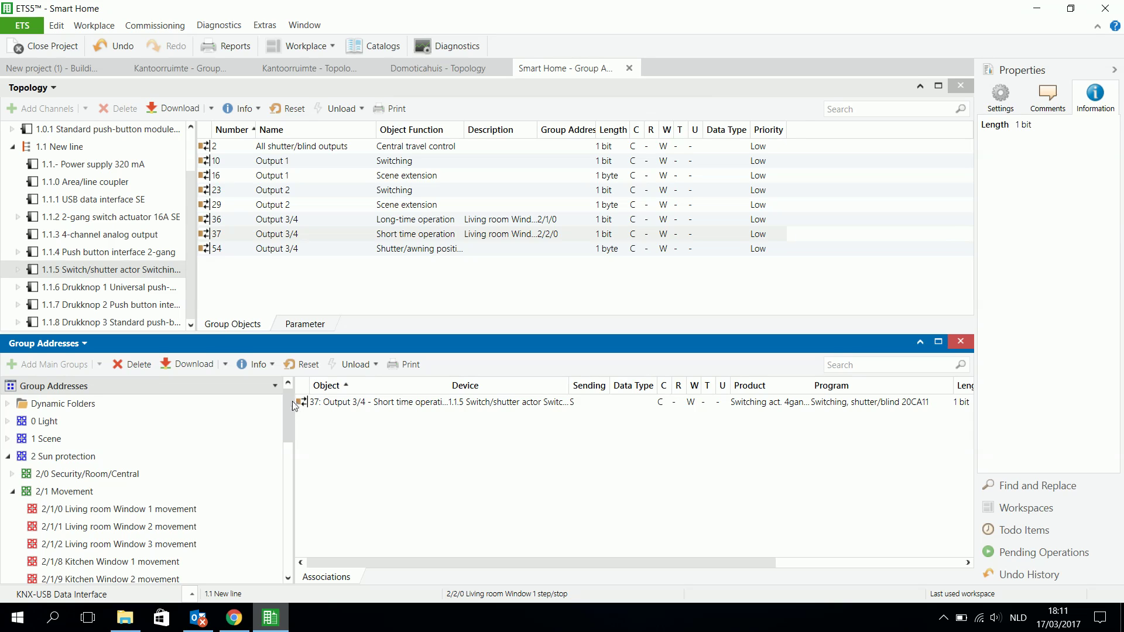
- Select push-button module 1.1.6 Drukknop 1 and show its operation concept parameters
click(125, 288)
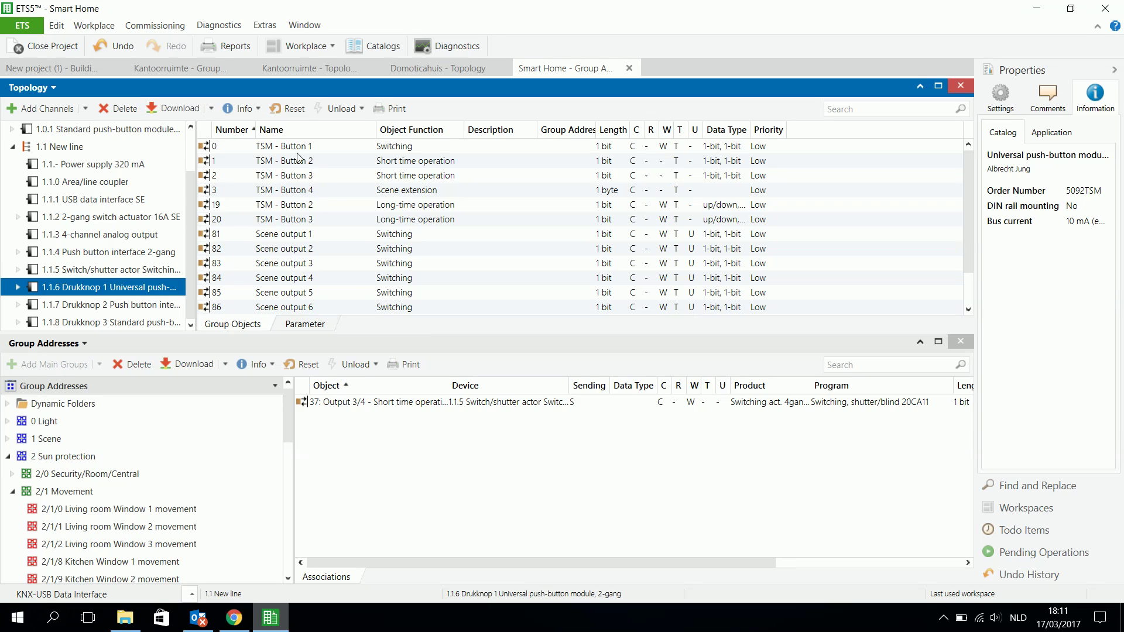
click(301, 324)
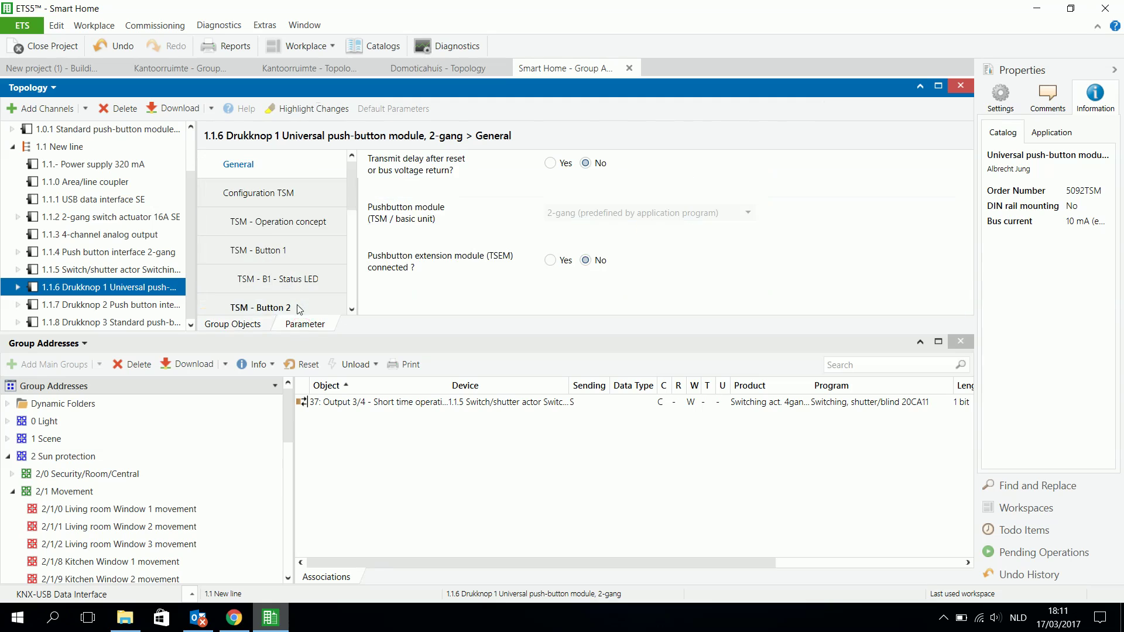
scroll(287, 256, down, 1)
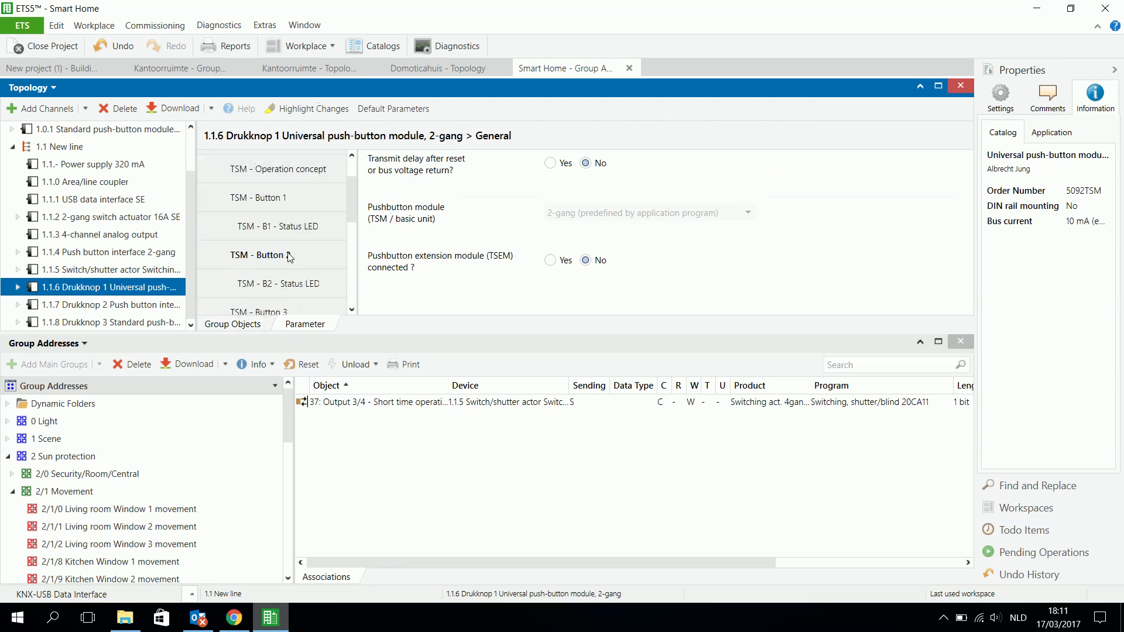
click(280, 166)
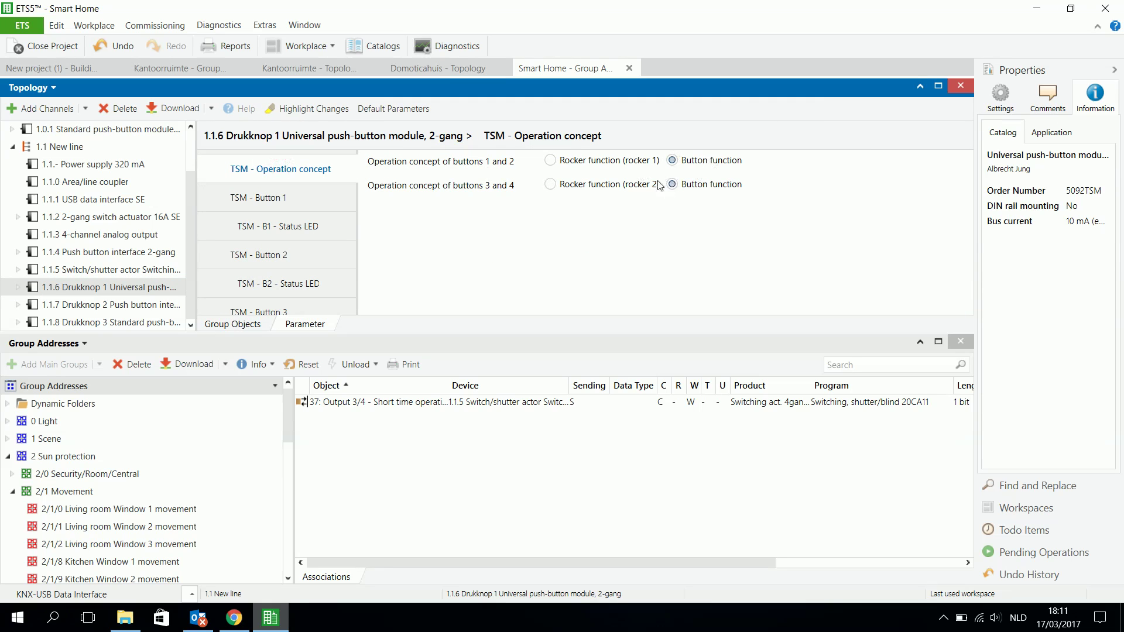
- Show Button 3's settings and keep its function as Venetian blind
click(261, 196)
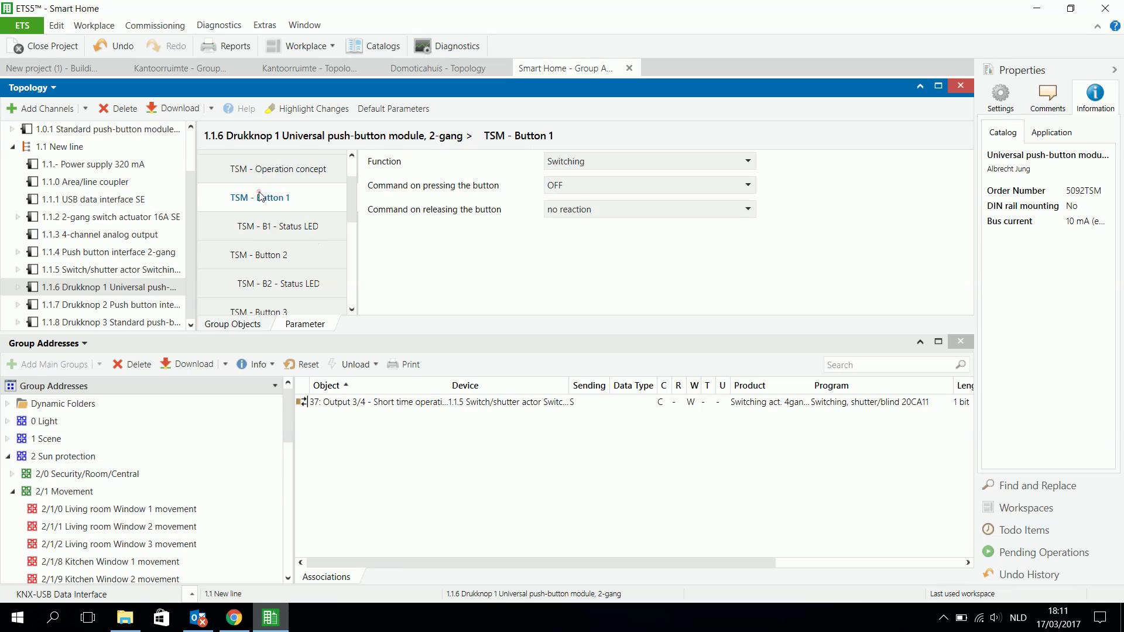
click(261, 255)
scroll(267, 253, down, 1)
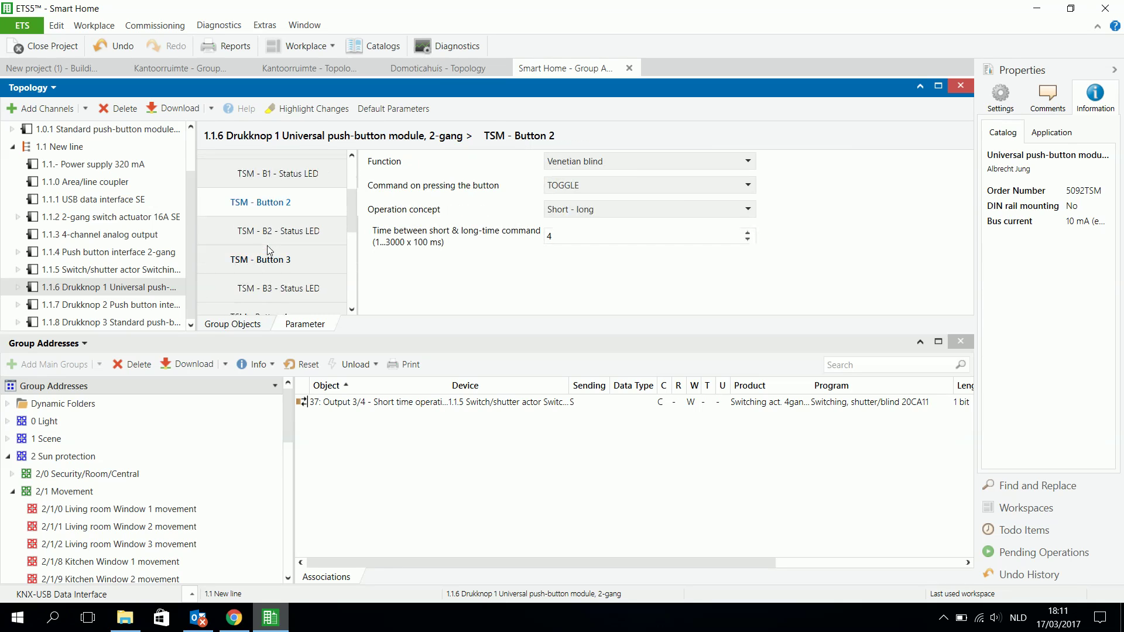
click(268, 260)
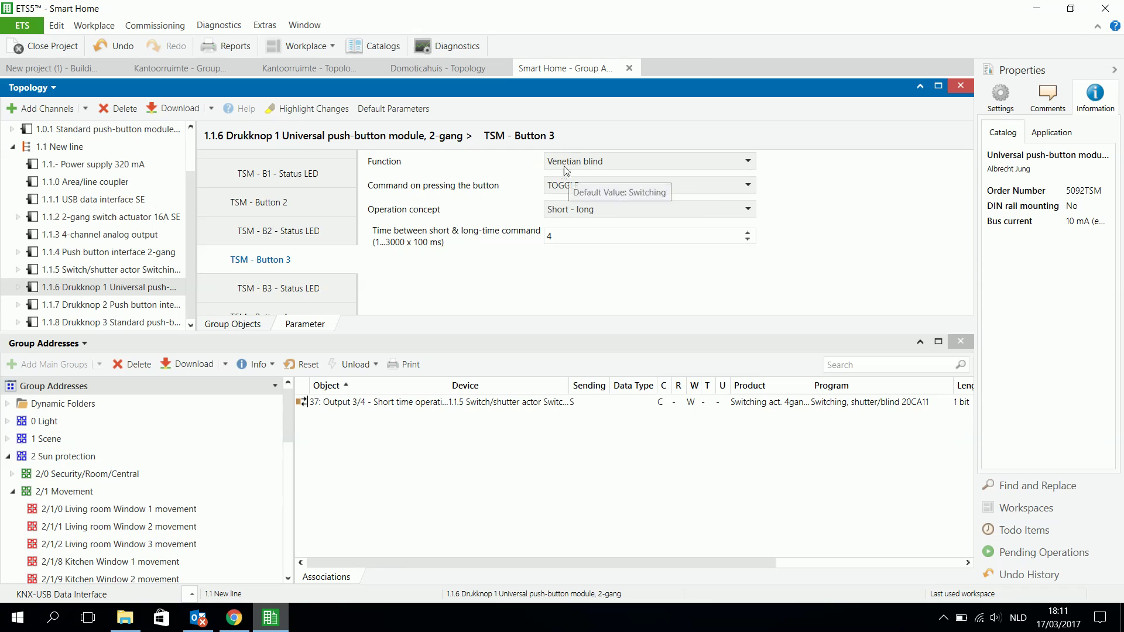
click(619, 163)
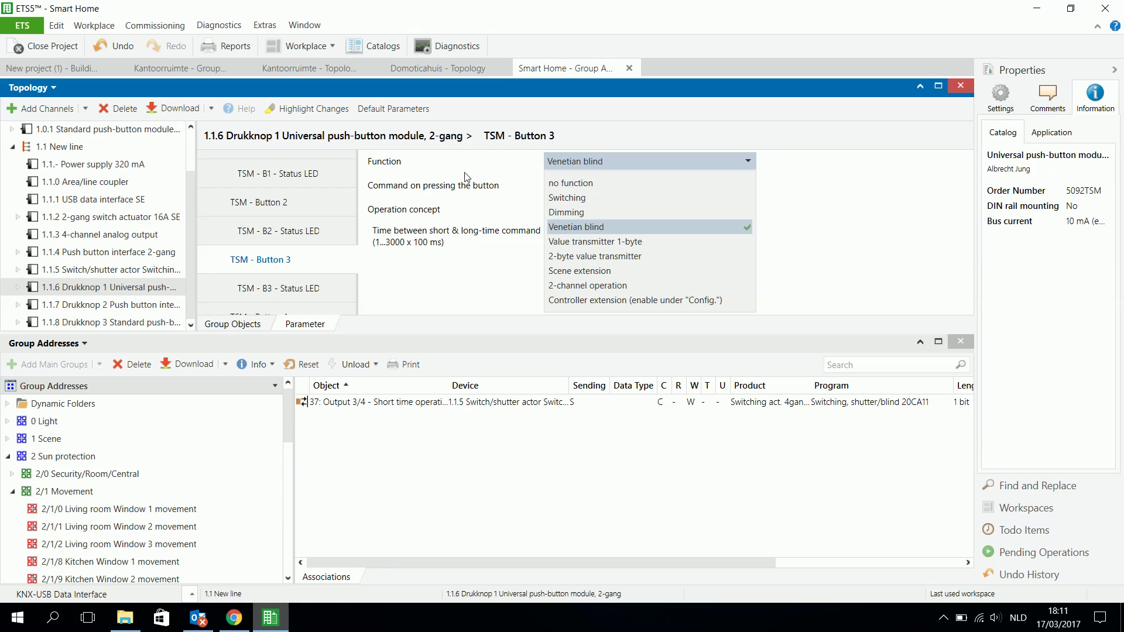
click(575, 233)
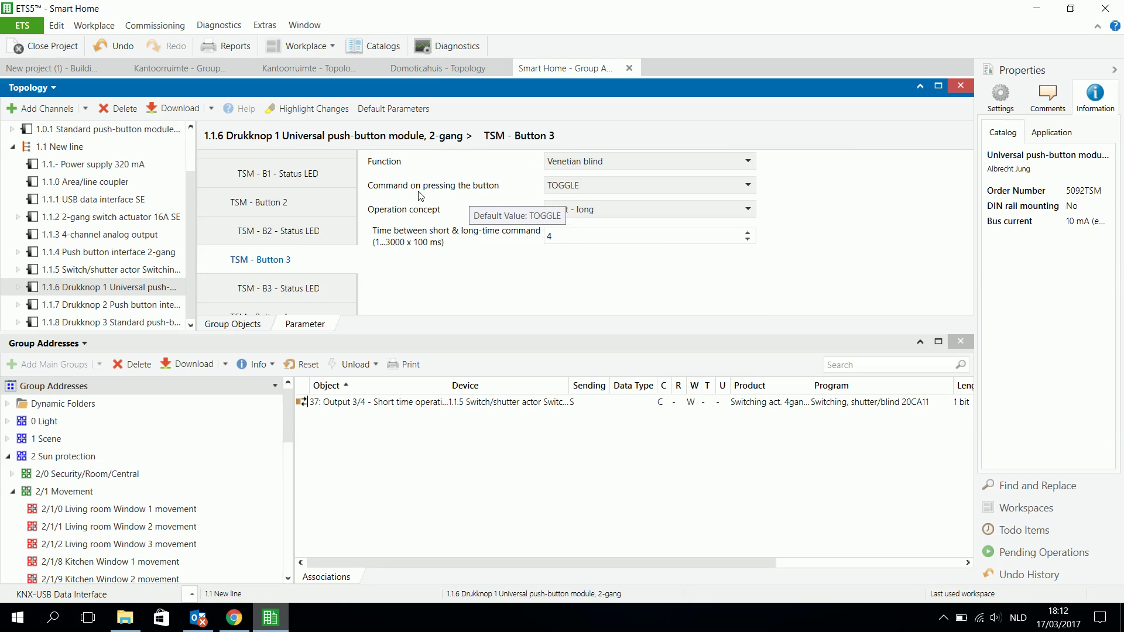
- Set Button 3's command on pressing the button to UP
click(586, 187)
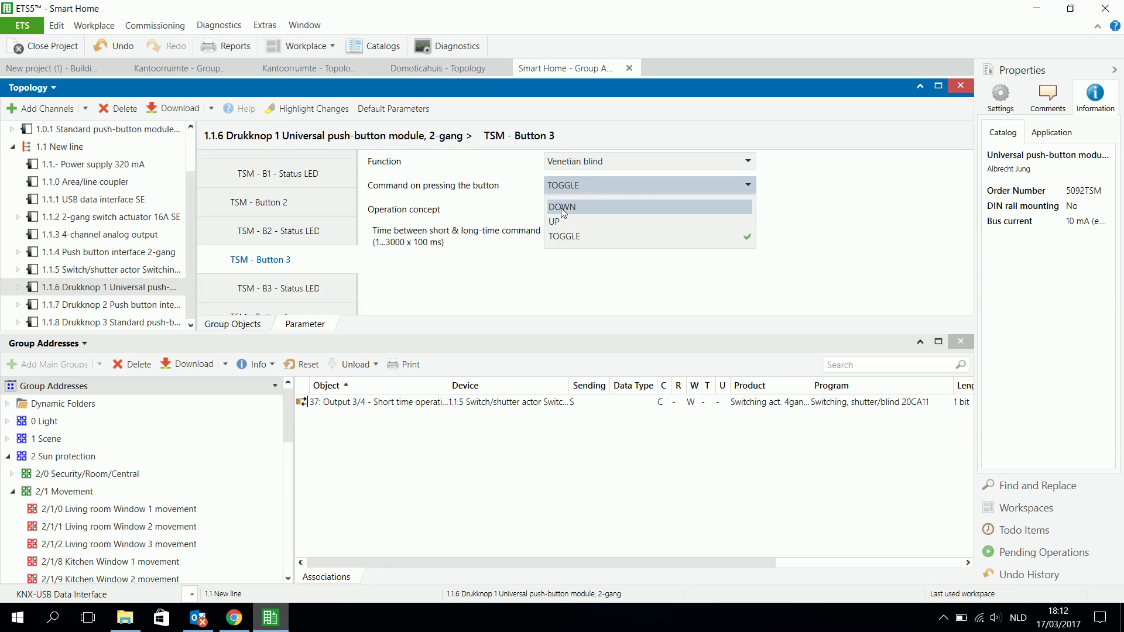
click(507, 210)
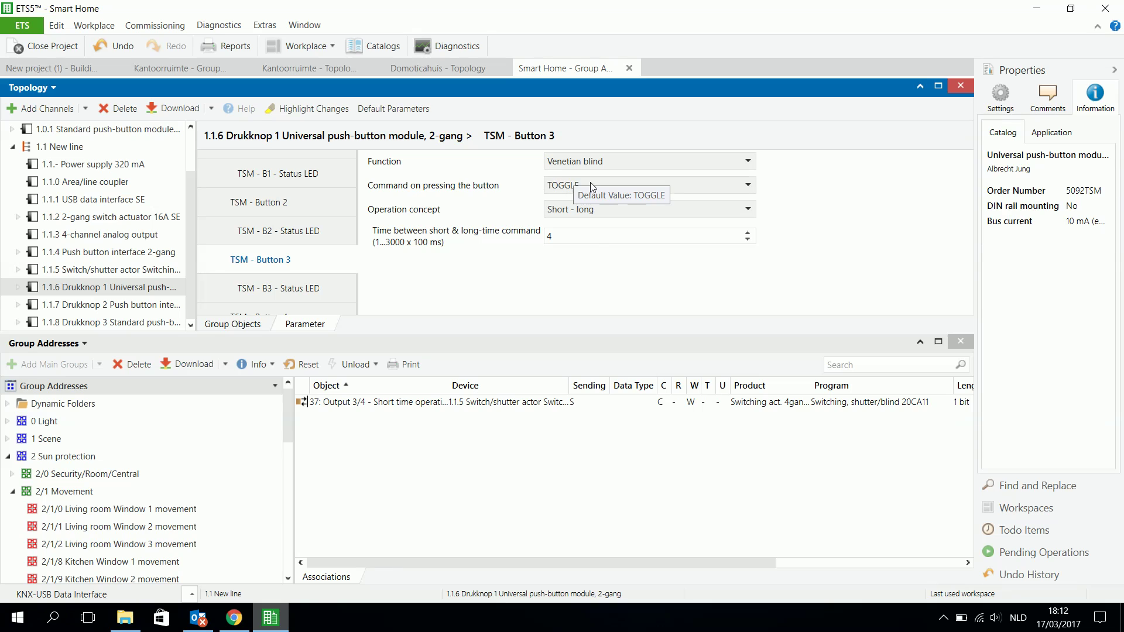
scroll(260, 223, down, 2)
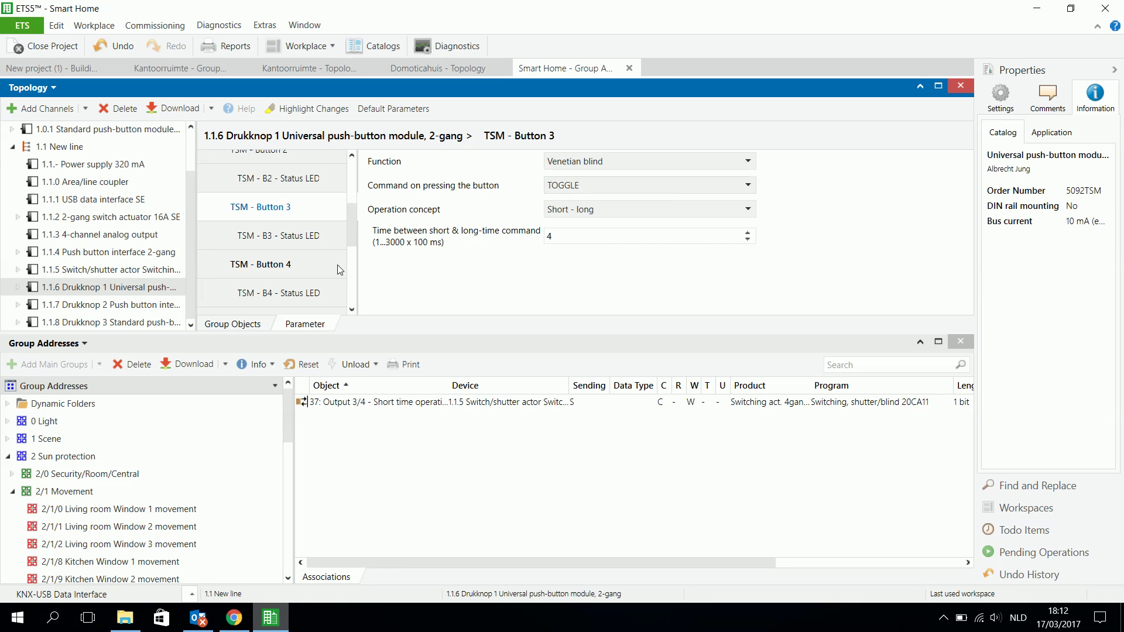
click(262, 268)
click(268, 208)
click(264, 264)
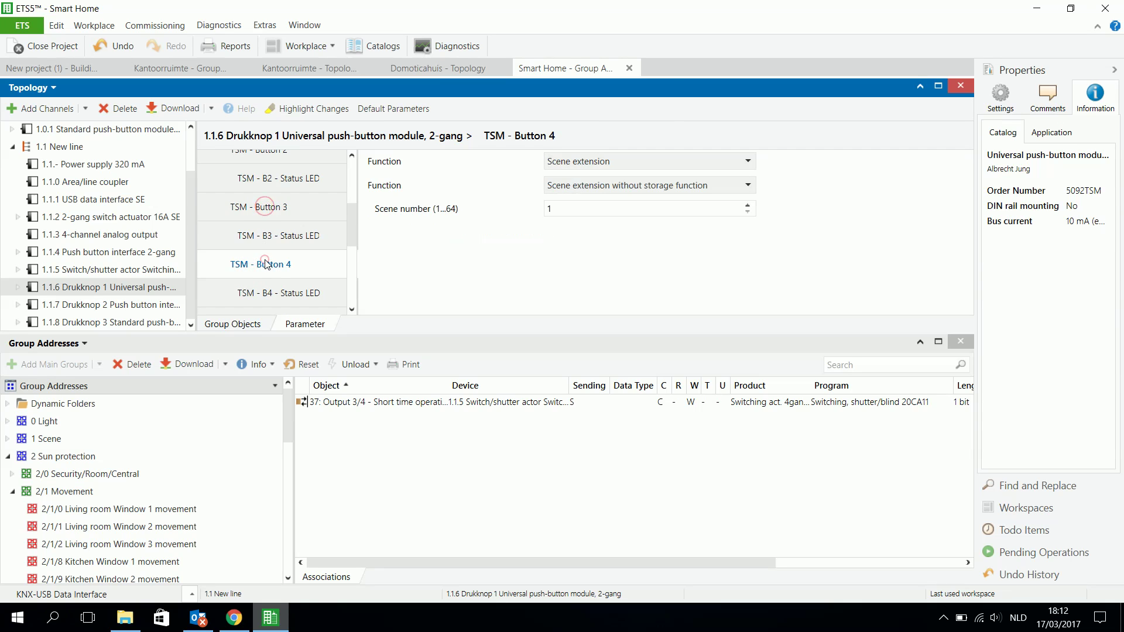
click(281, 211)
click(581, 185)
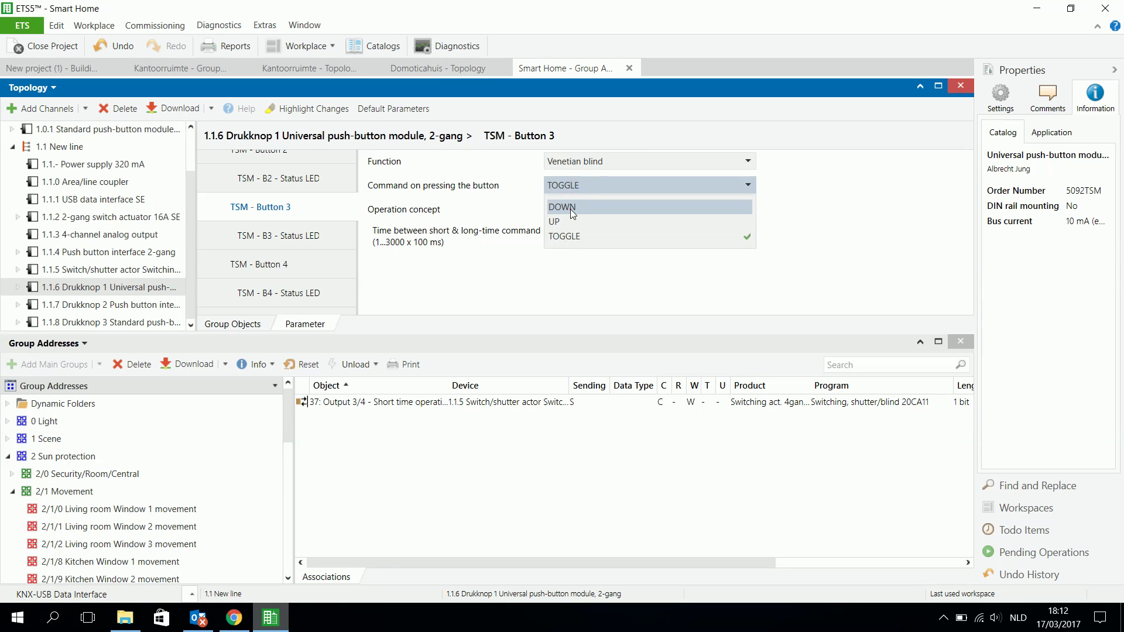
click(571, 208)
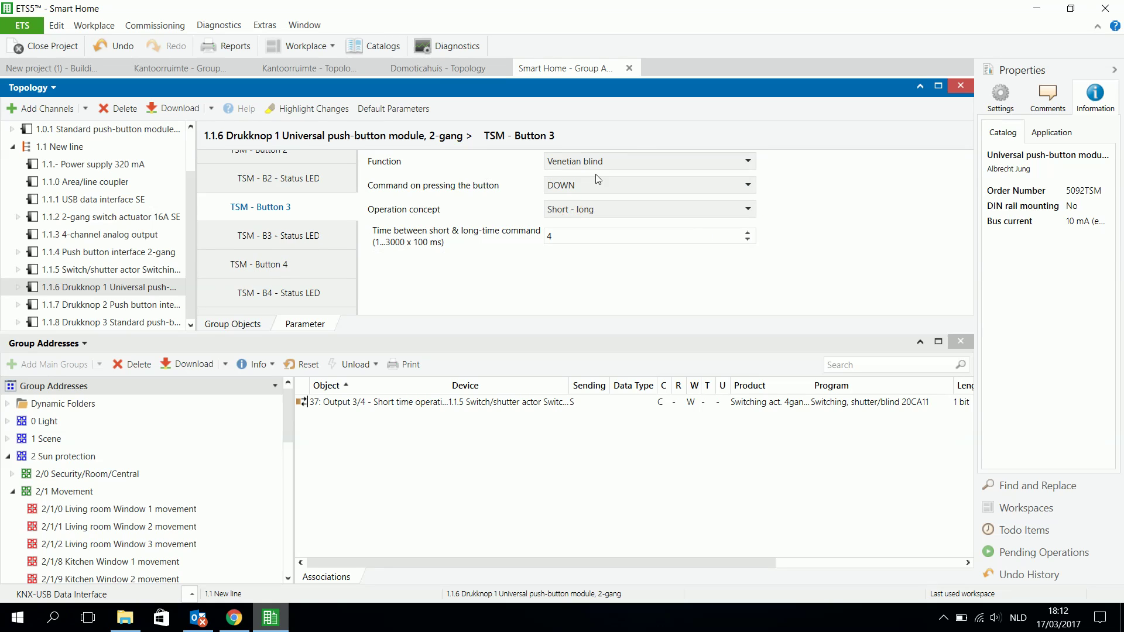
click(582, 185)
click(554, 222)
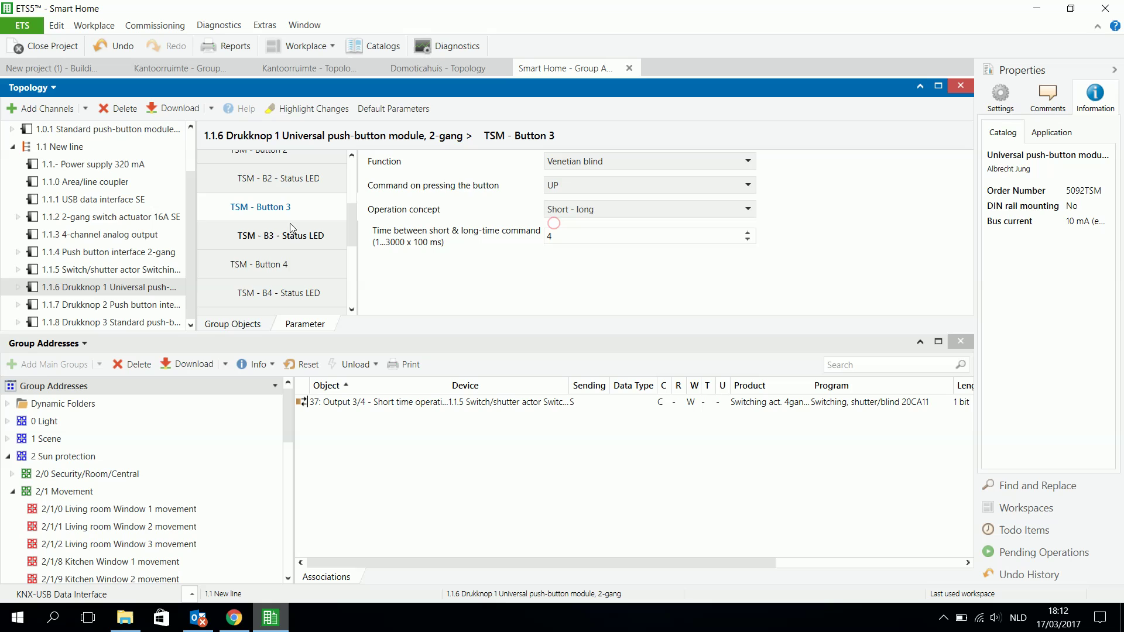
- Make Button 4 a Venetian blind button whose press command is DOWN
click(250, 265)
click(567, 164)
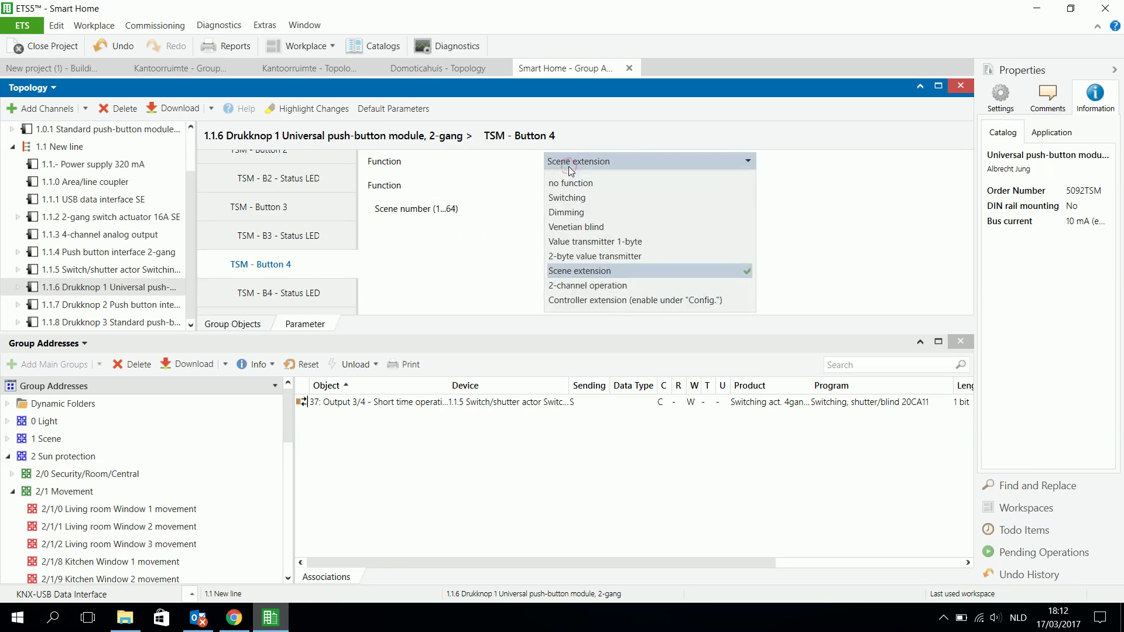
click(568, 227)
click(573, 186)
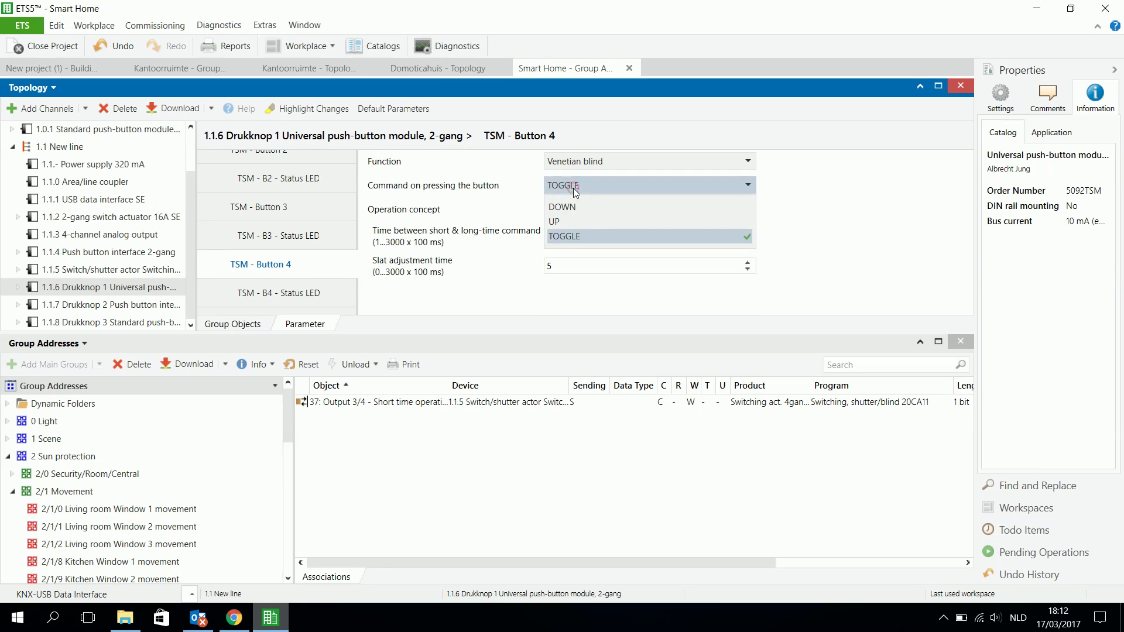
click(568, 222)
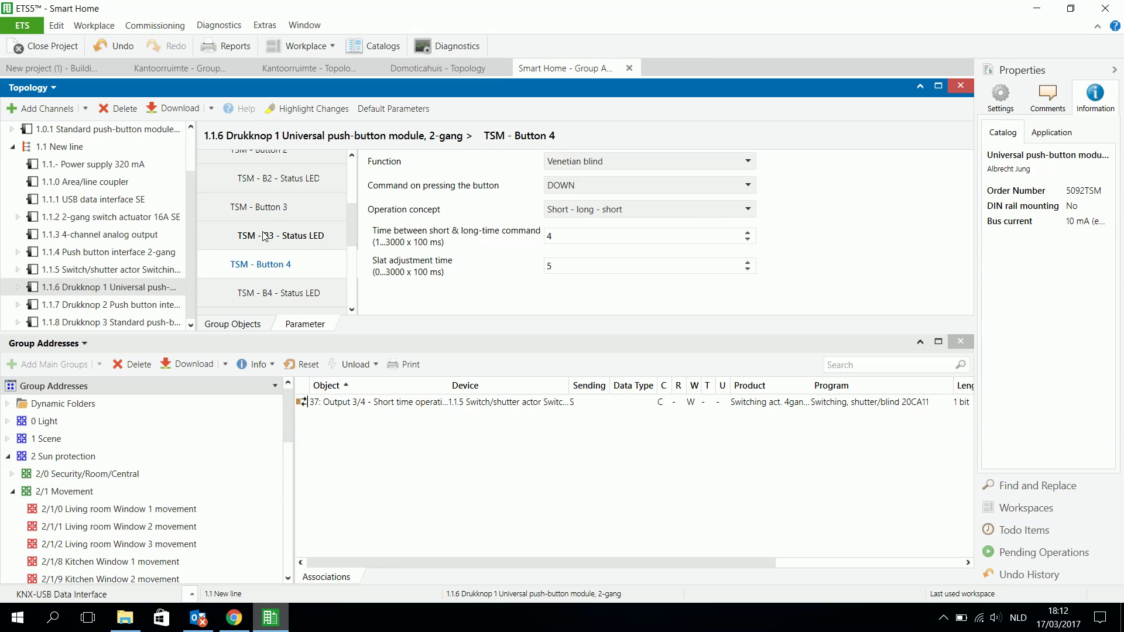
- Keep Button 3's operation concept at short – long and bring up the Jung manual in Chrome
click(267, 210)
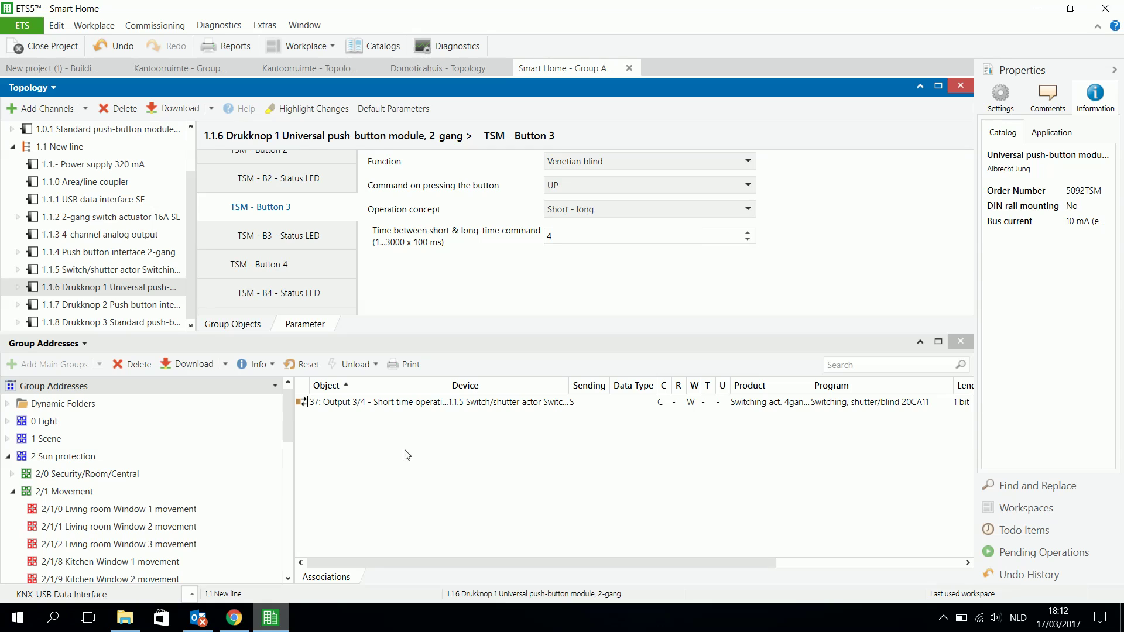
click(746, 210)
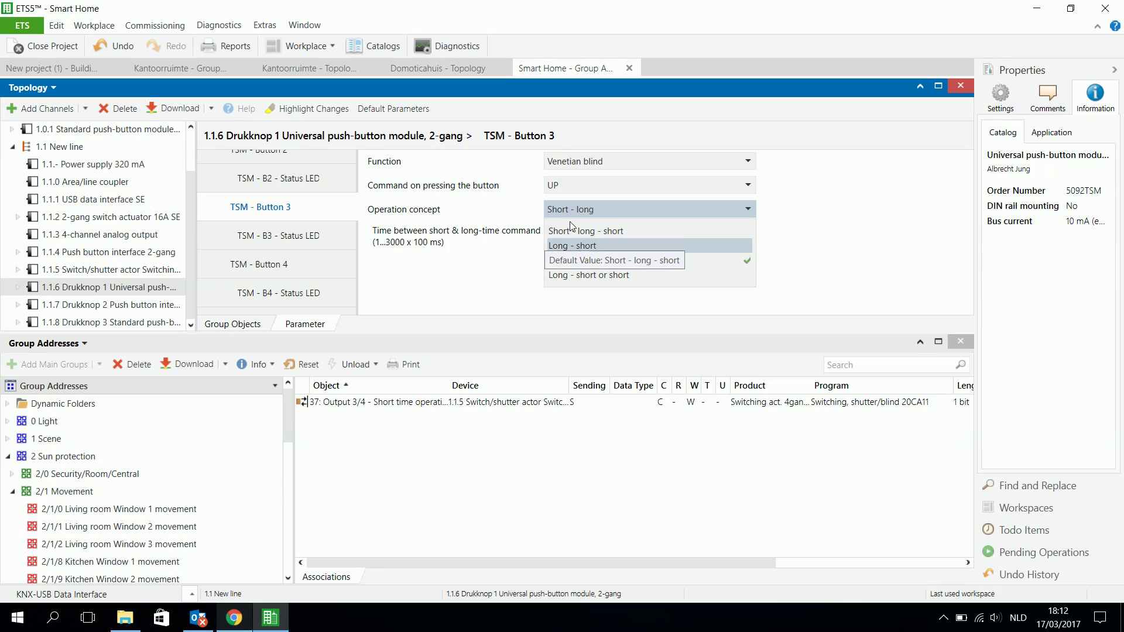
click(852, 212)
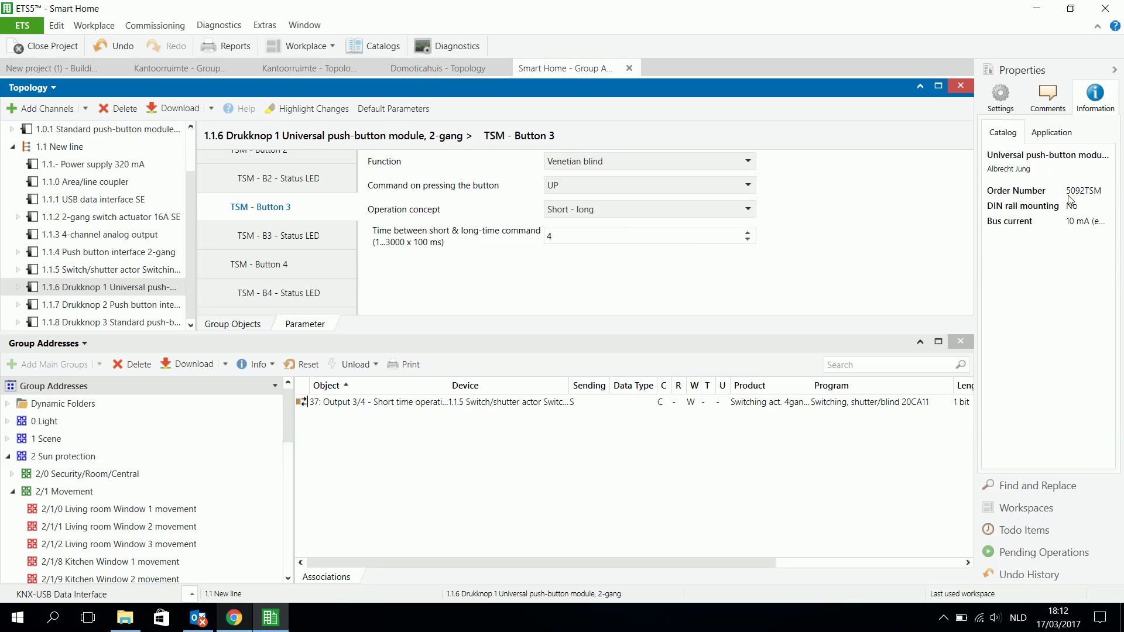
click(237, 622)
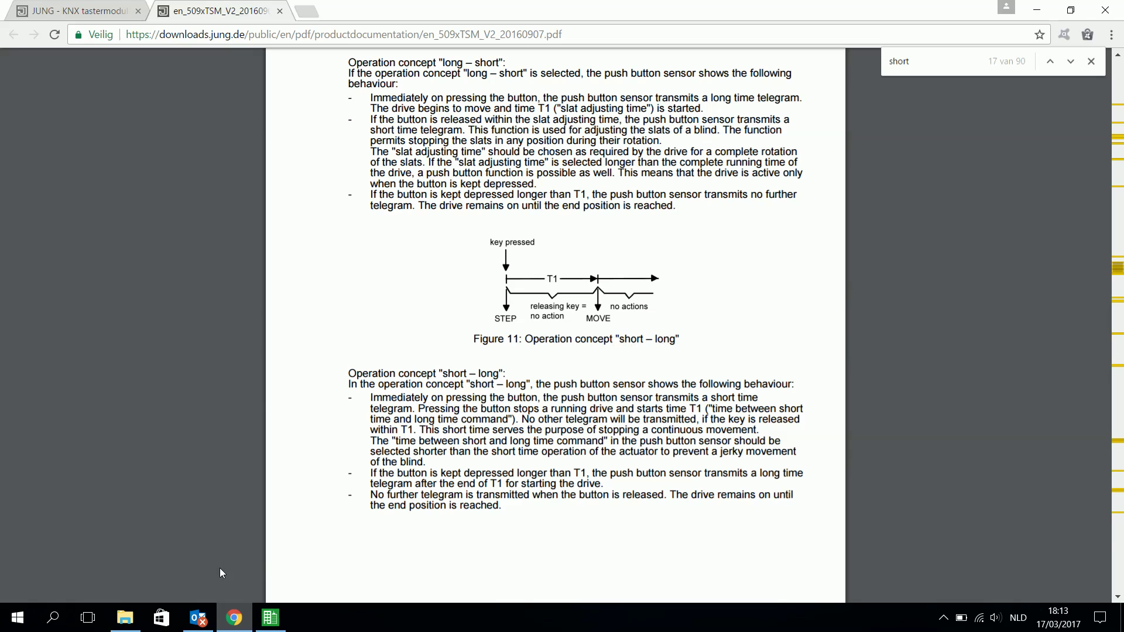
- Read Figures 10 and 11 on long–short and short–long operation in the Jung manual, then return to ETS5
scroll(560, 287, up, 6)
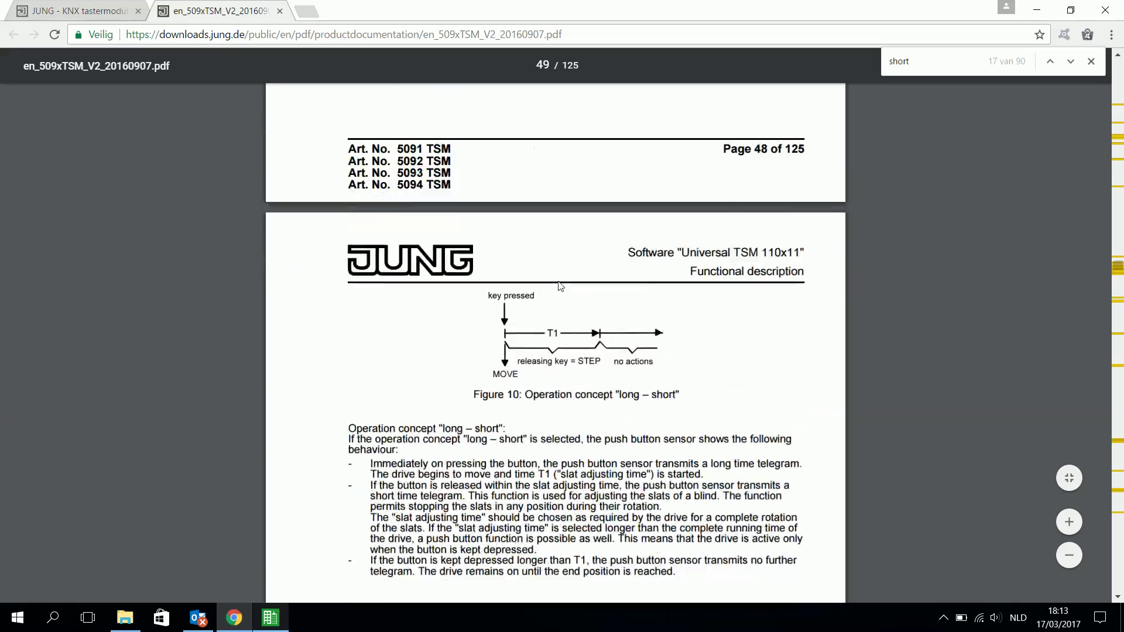
scroll(560, 286, up, 10)
scroll(561, 286, down, 11)
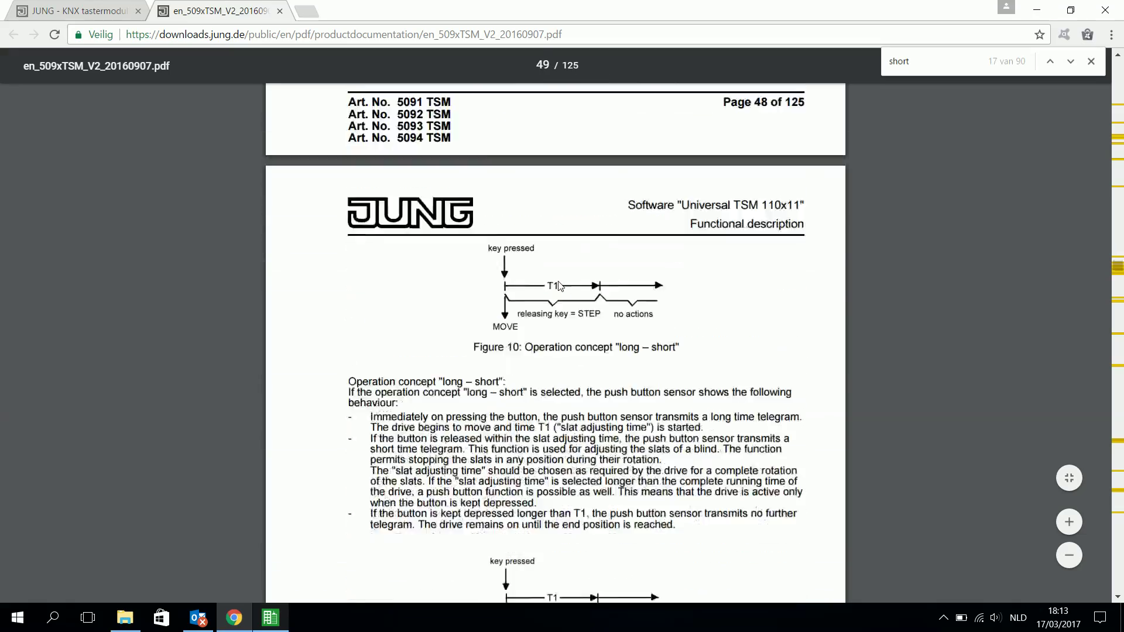
scroll(559, 286, down, 5)
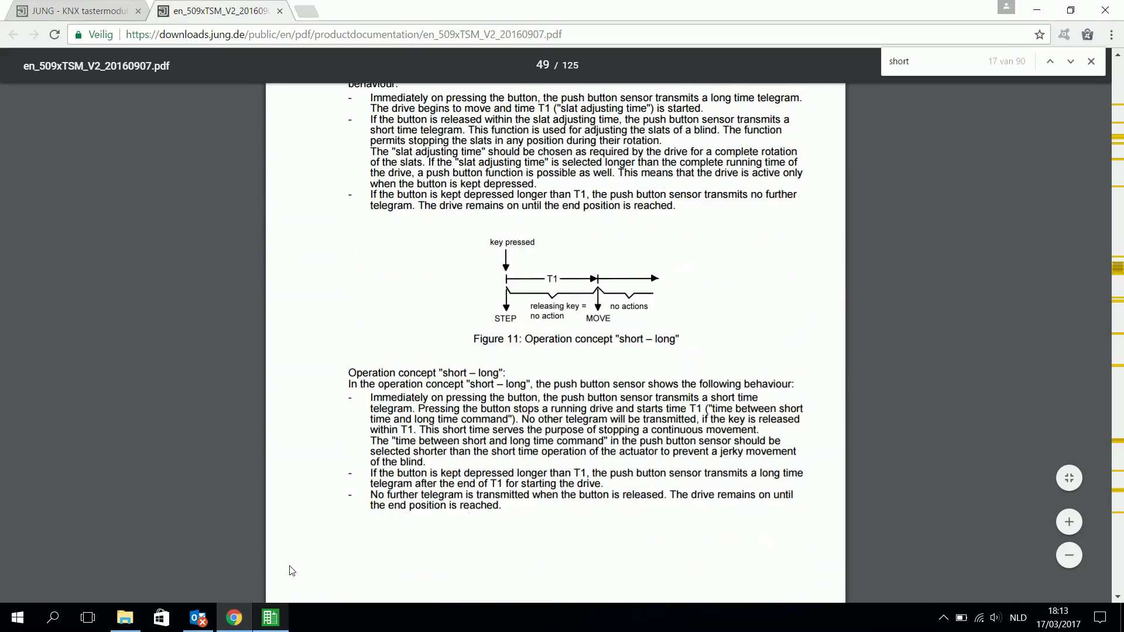
click(270, 617)
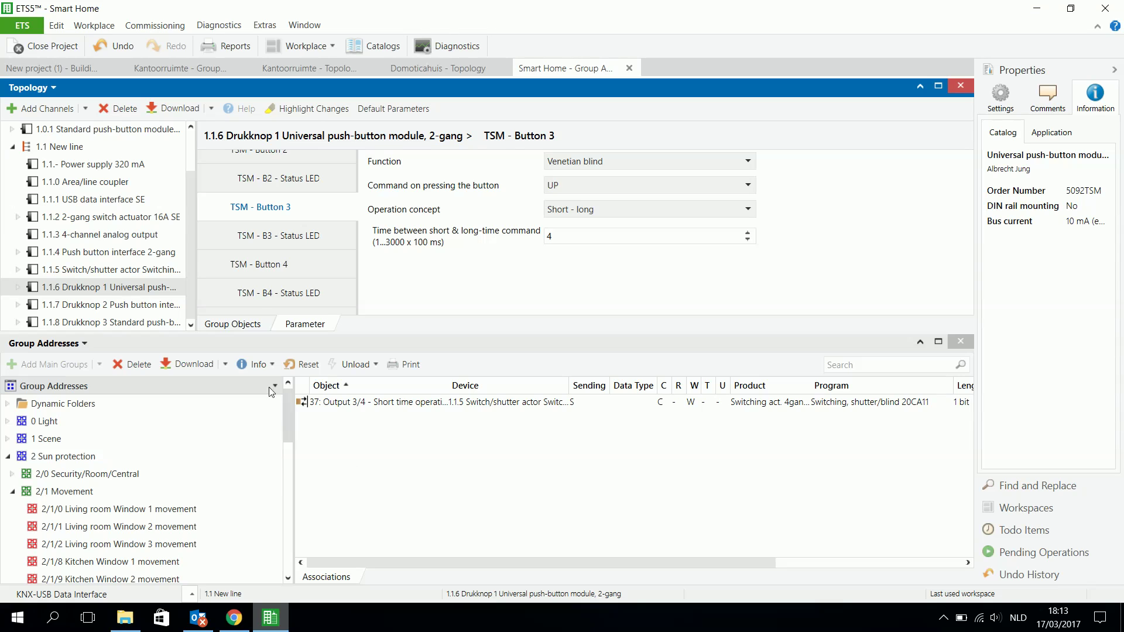
- Drag Button 3 and Button 4 long-time objects 20 and 21 together onto 2/1/0 Living room Window 1 movement
click(240, 325)
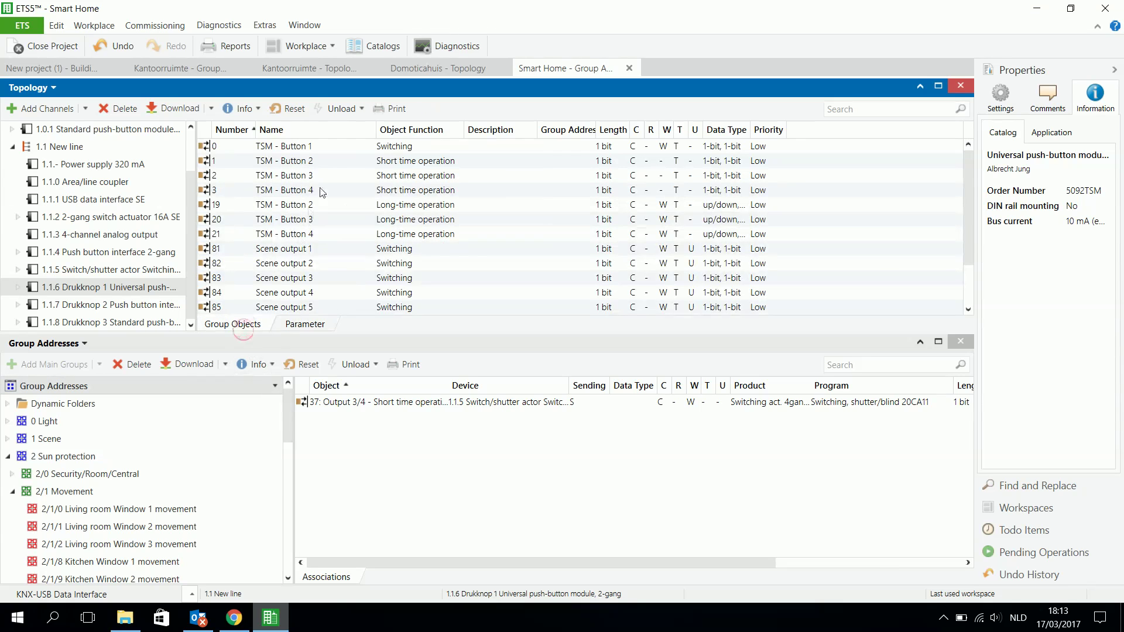
click(370, 175)
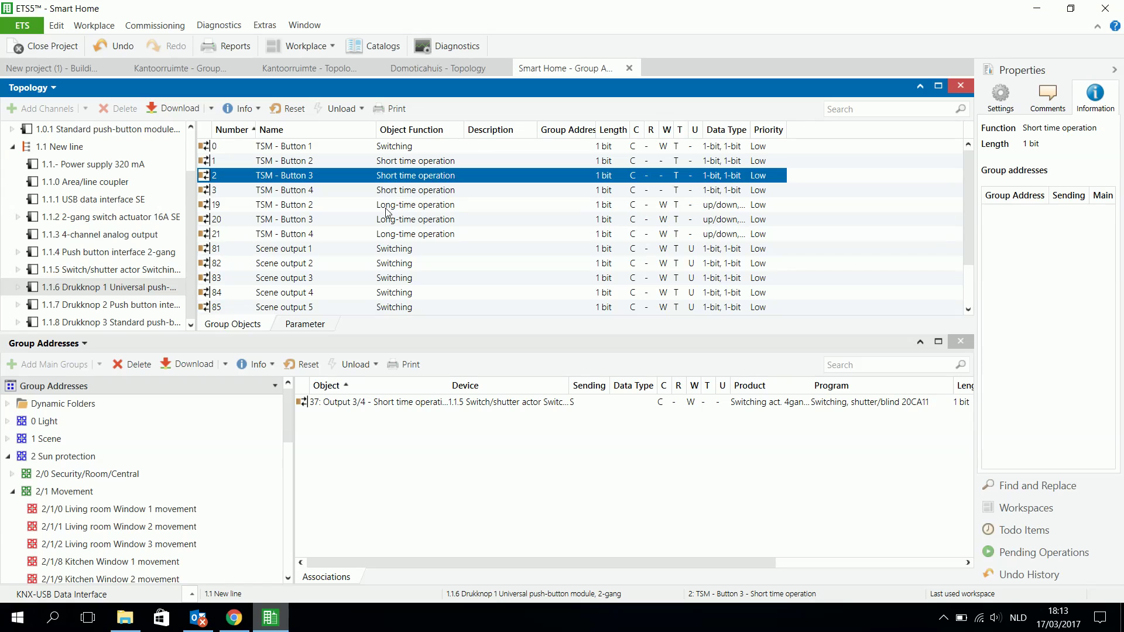
click(133, 515)
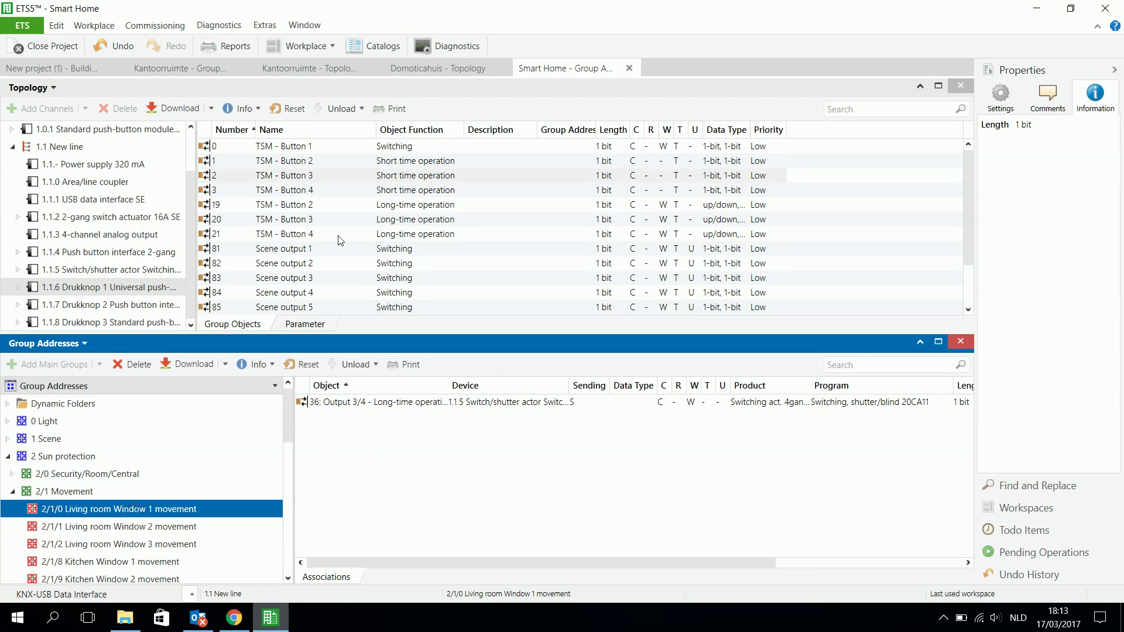
click(396, 219)
shift+click(400, 234)
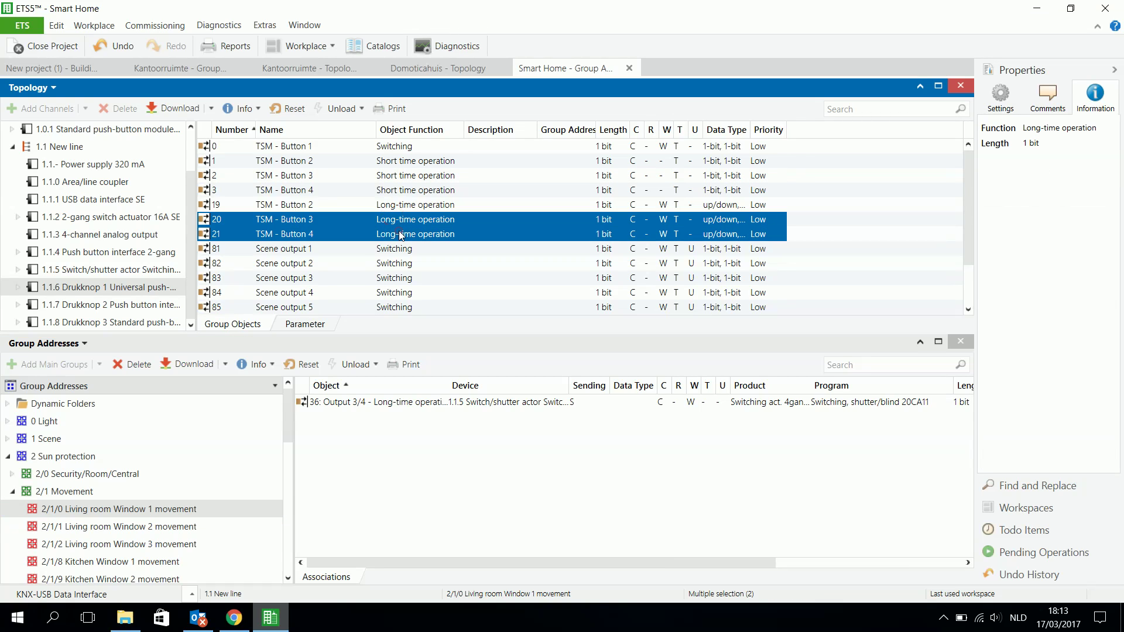
drag(425, 225, 400, 466)
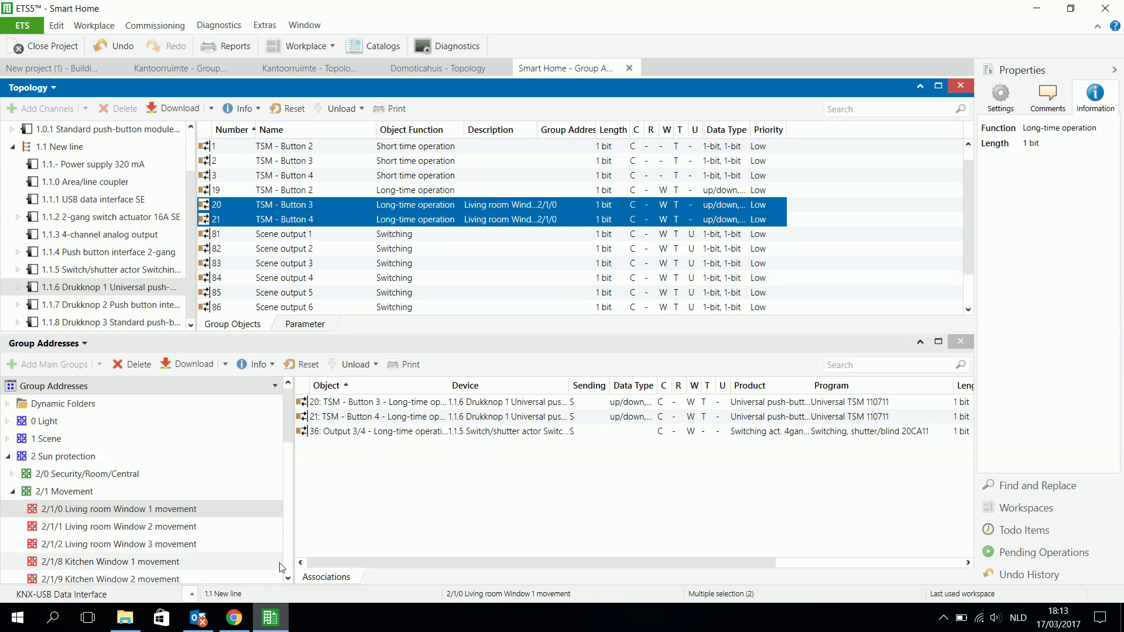
click(287, 577)
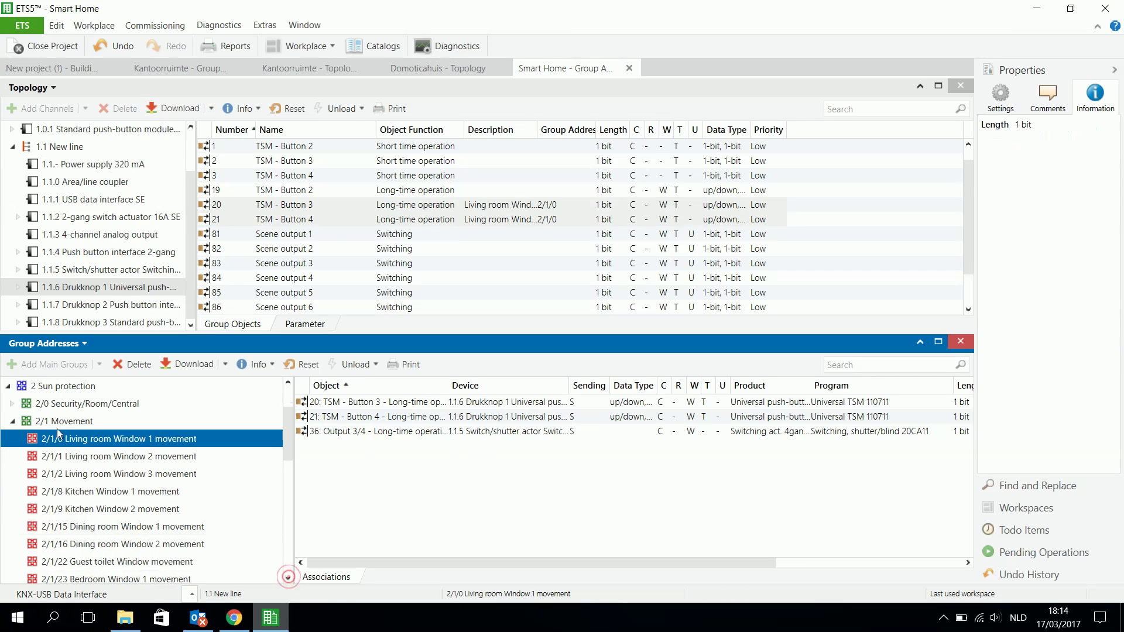
- Link short-time objects 2 and 3 of Buttons 3 and 4 to 2/2/0, then select Drukknop 2 (1.1.7)
click(13, 421)
click(12, 438)
click(86, 460)
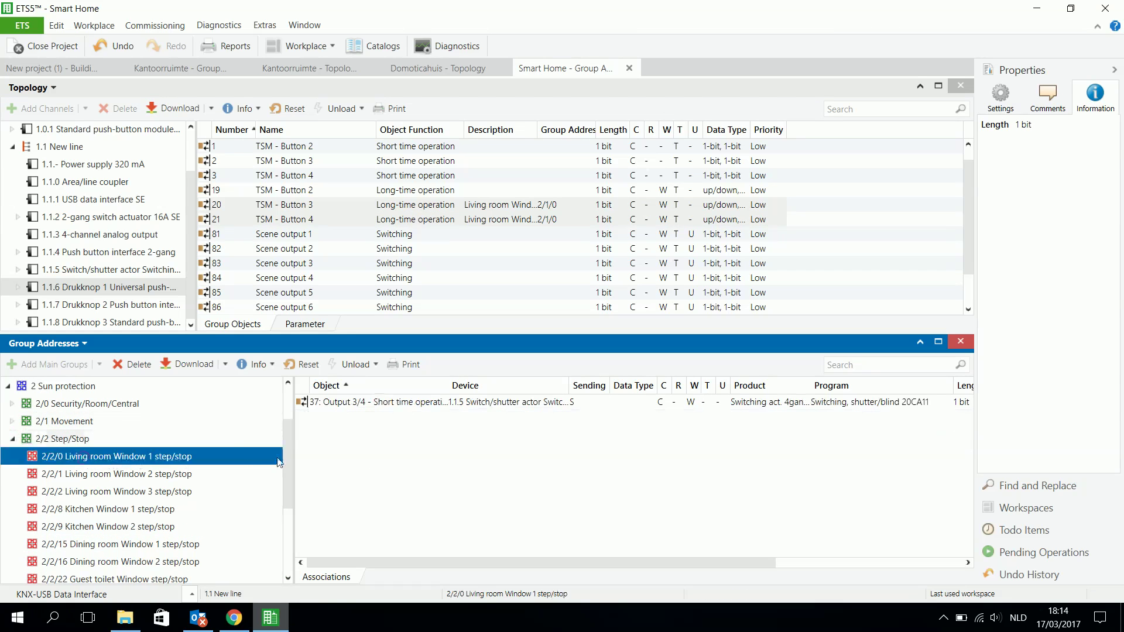
click(387, 177)
ctrl+click(391, 162)
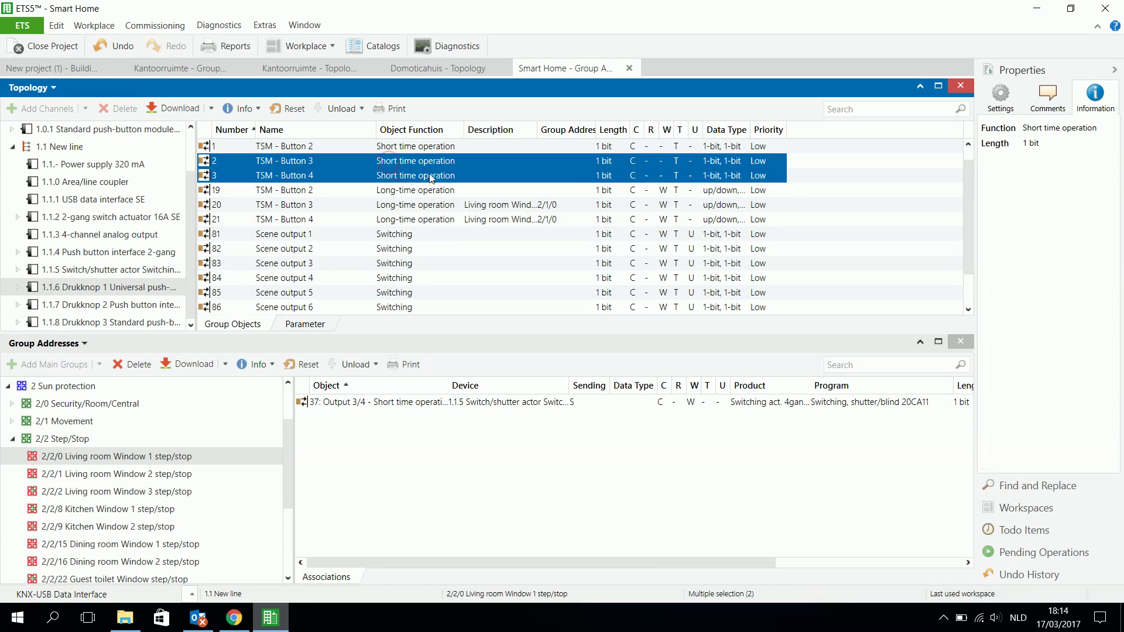
drag(430, 167, 422, 469)
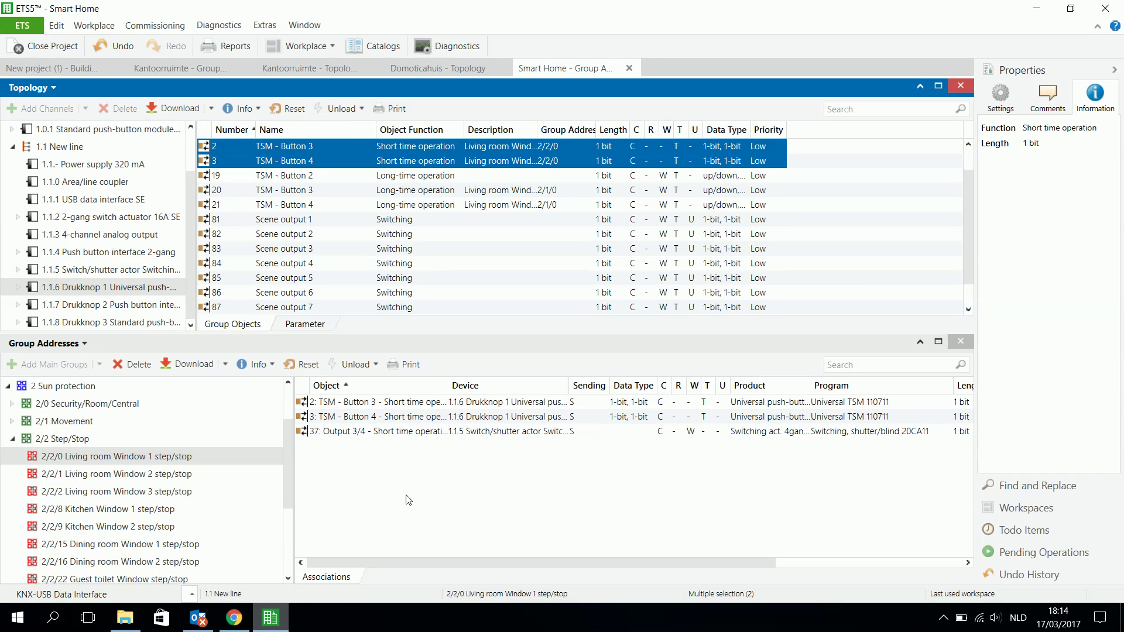
click(105, 306)
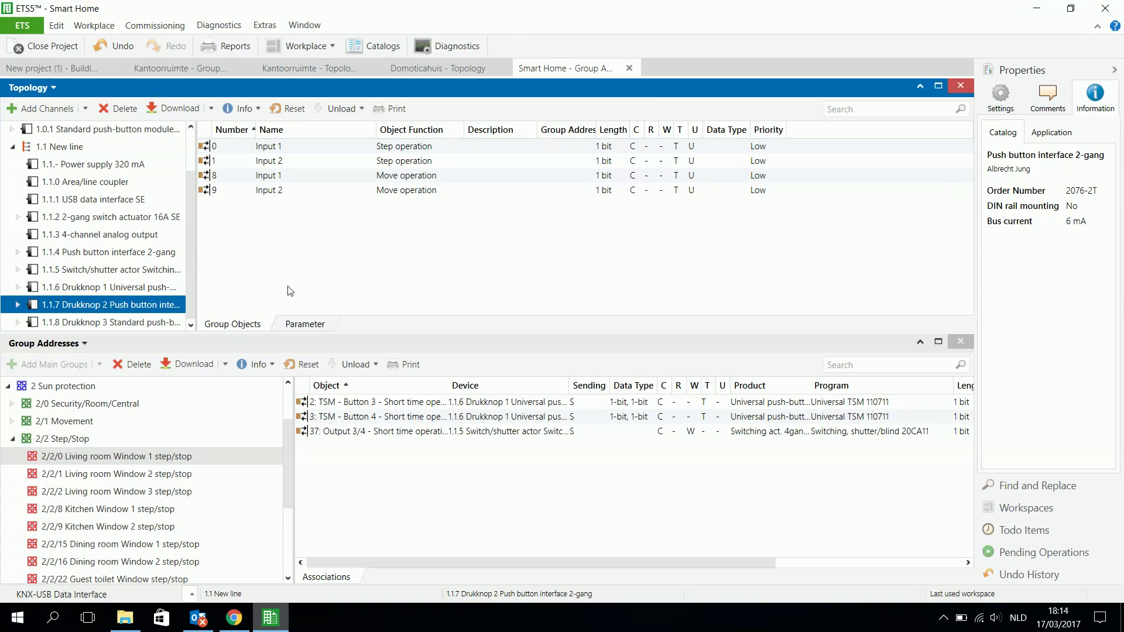
- Set Drukknop 2's Input 1 rising-edge command to TOGGLE and Input 2's function to switching
click(294, 327)
click(234, 222)
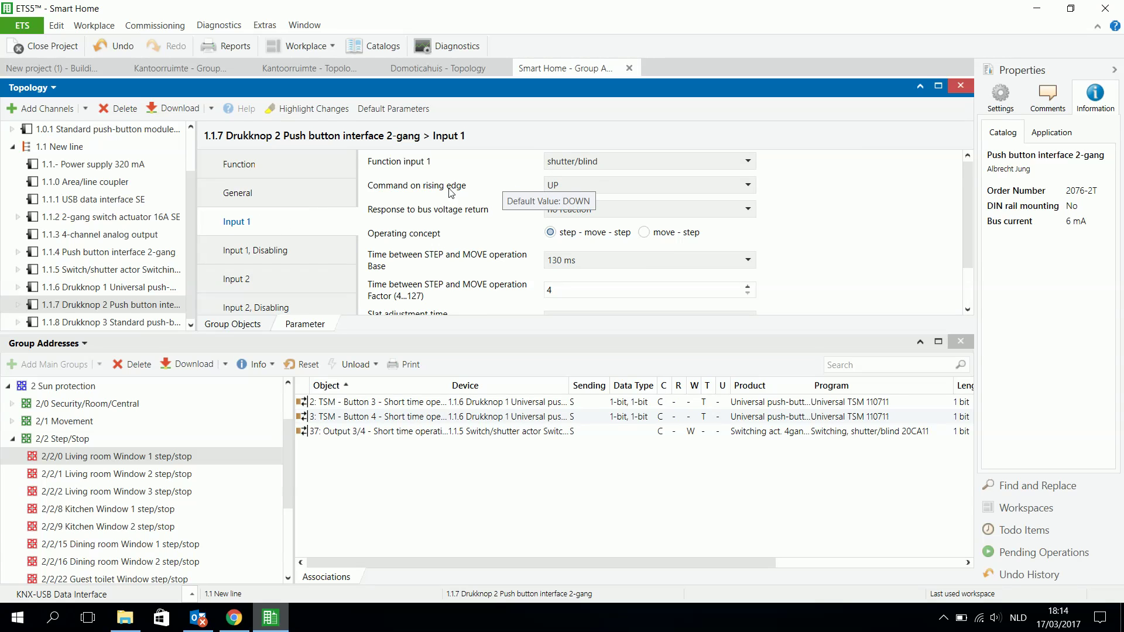
click(584, 186)
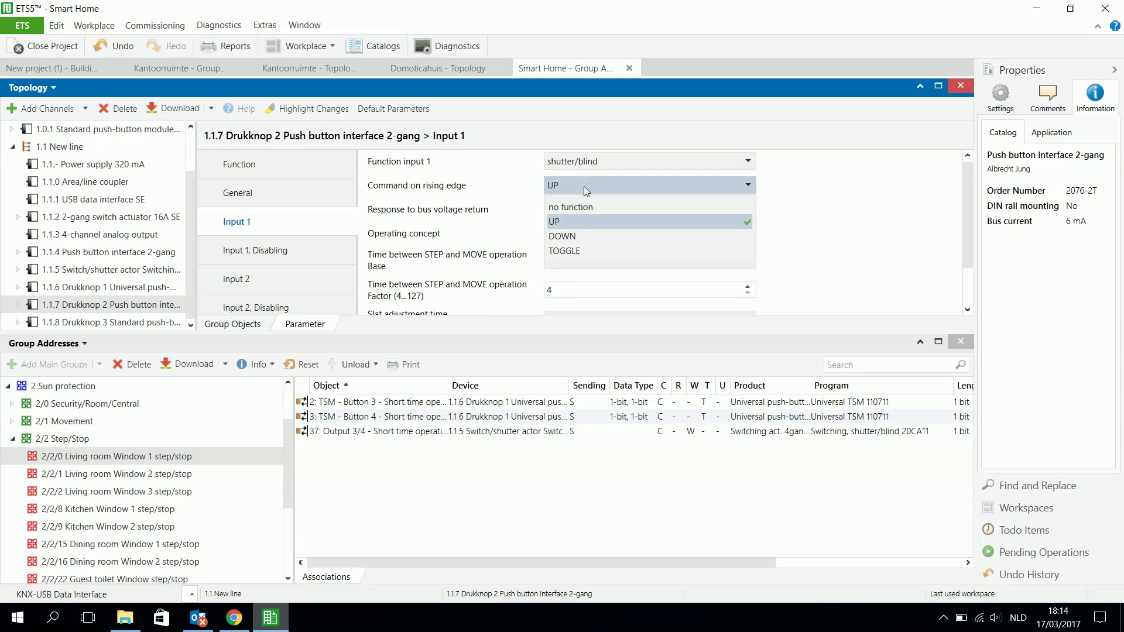
click(568, 251)
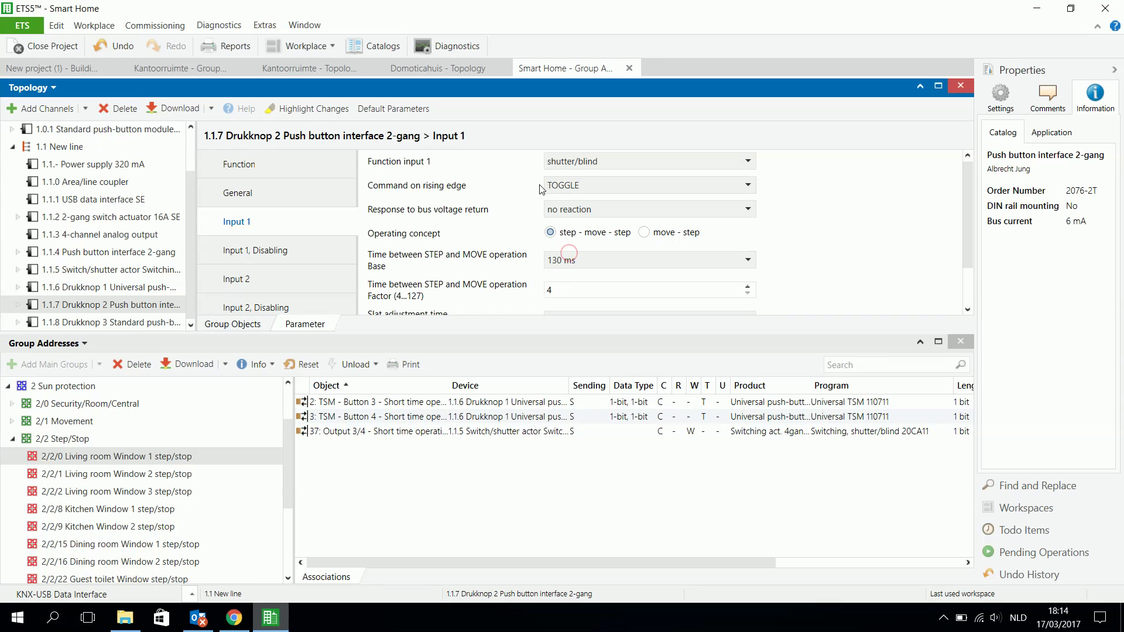
click(263, 276)
click(619, 161)
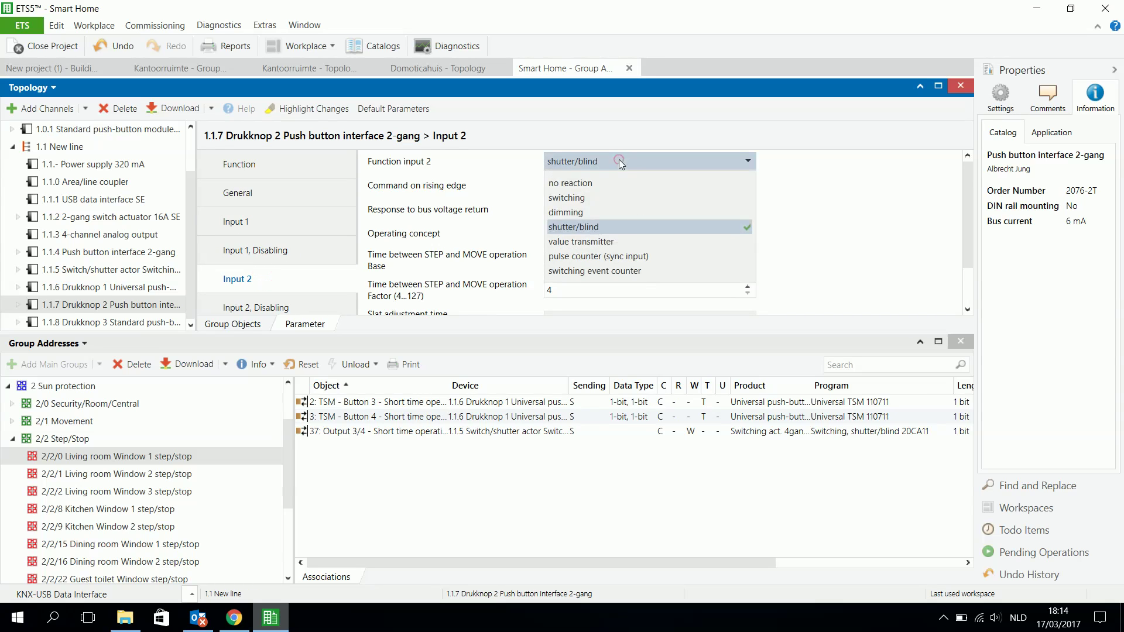
click(574, 199)
click(242, 223)
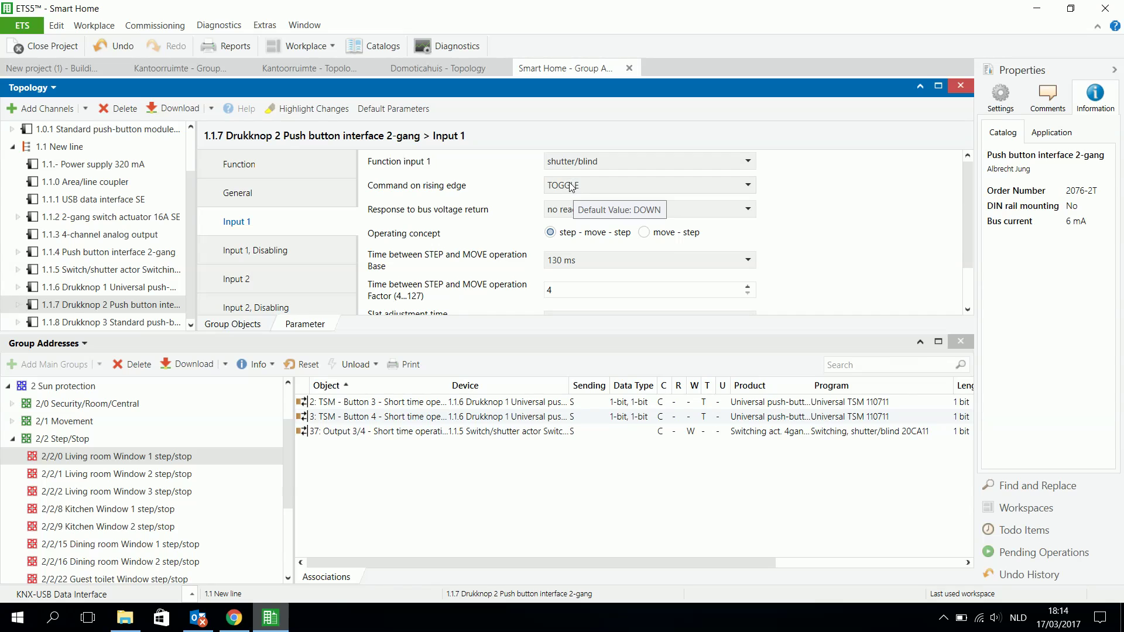
- Link Input 1 Step operation object 0 to 2/2/0 and widen the associations' Device column
click(244, 326)
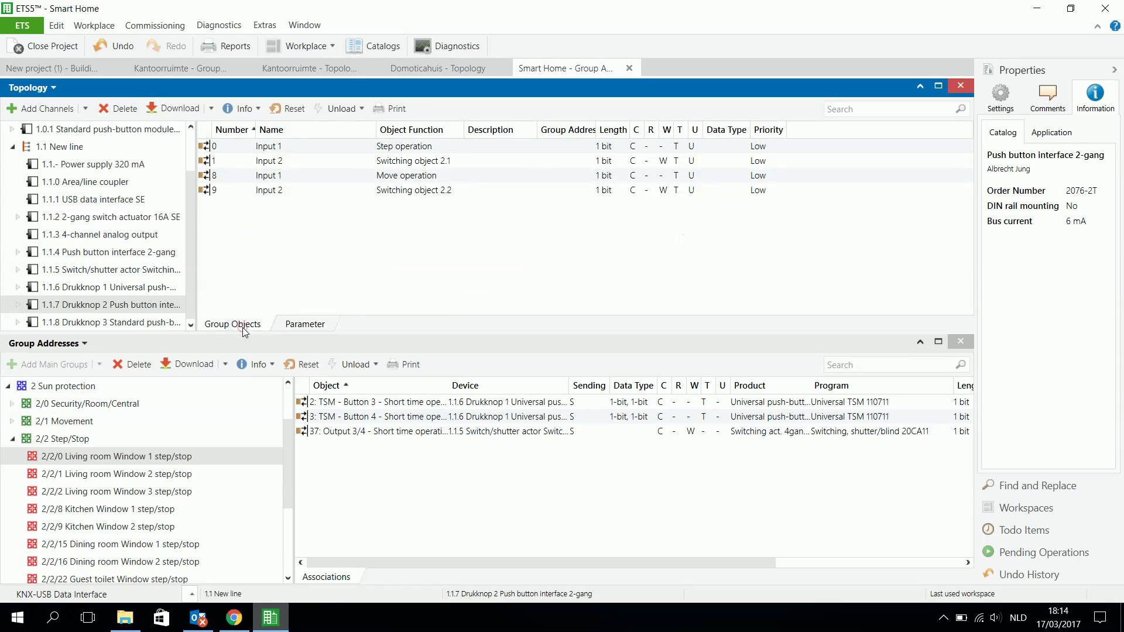
click(406, 150)
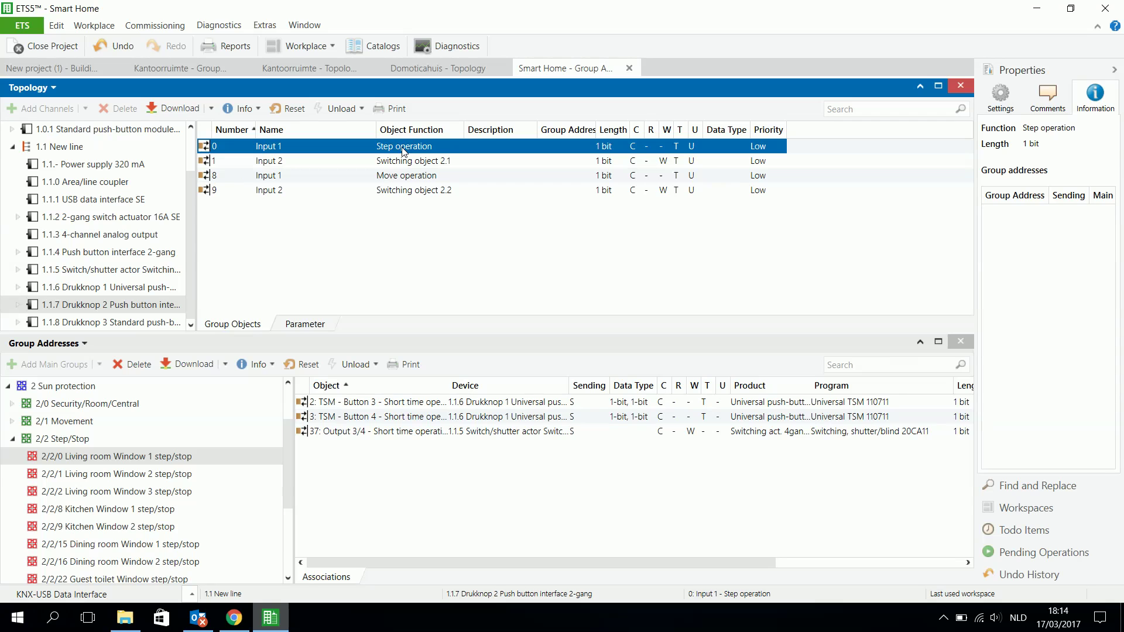
click(400, 179)
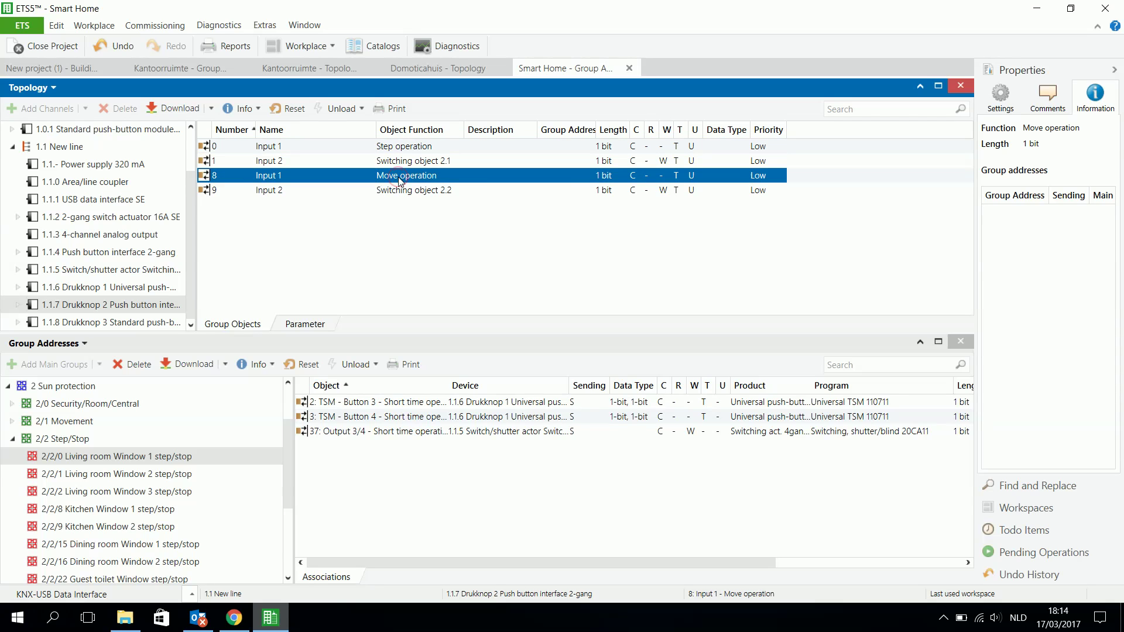
click(424, 149)
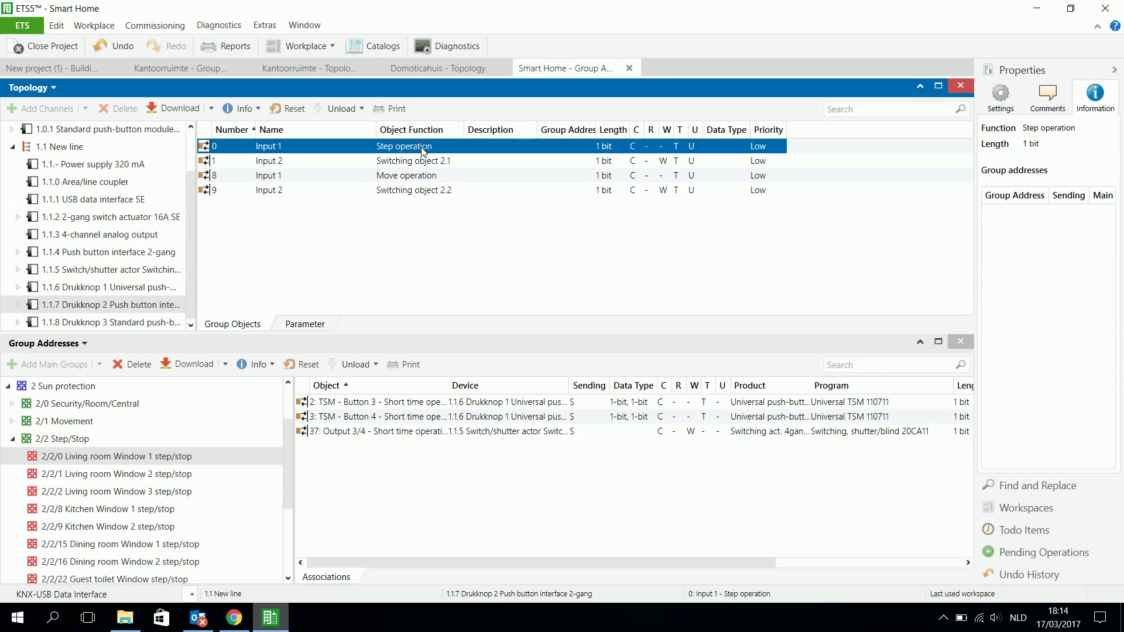
drag(424, 150, 420, 471)
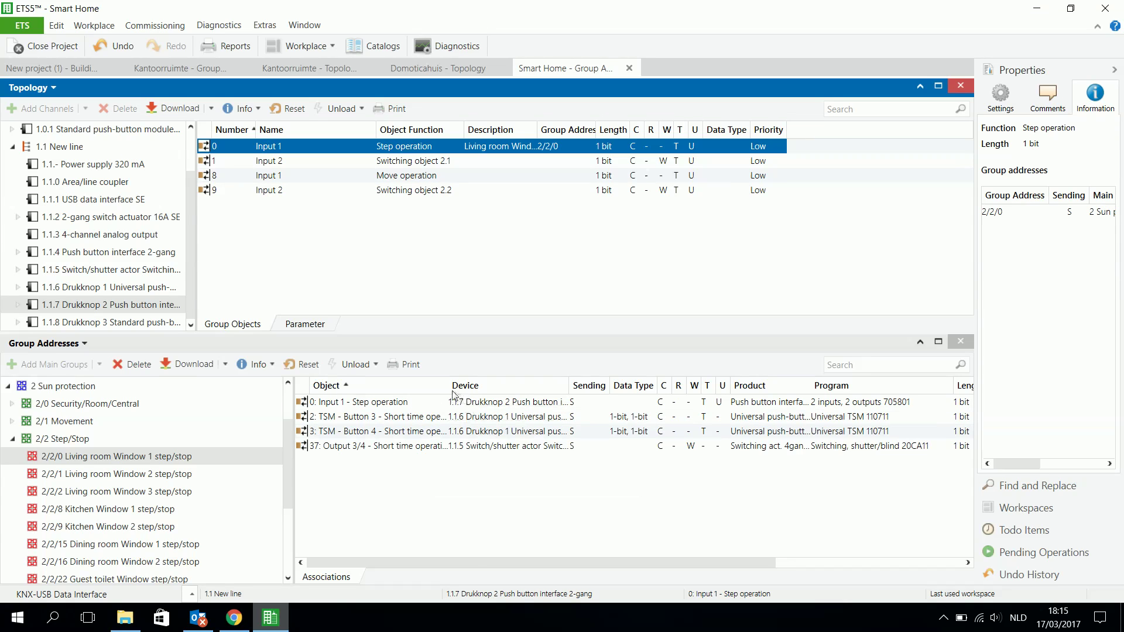
drag(566, 385, 704, 385)
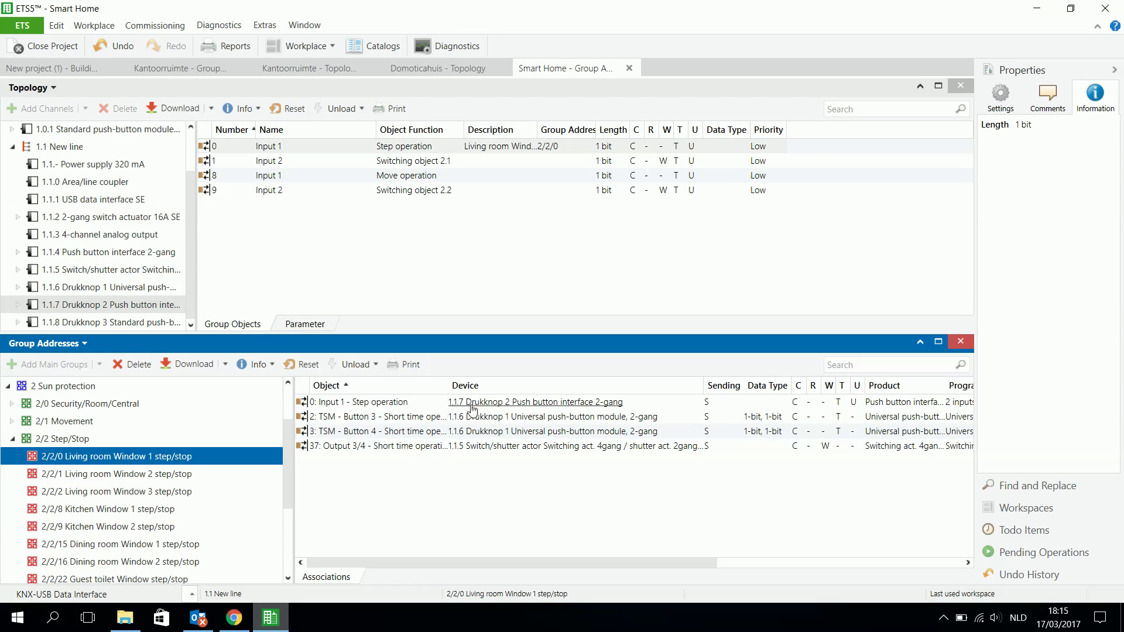
- Link Input 1 Move operation object 8 to 2/1/0 Living room Window 1 movement
click(11, 440)
click(13, 421)
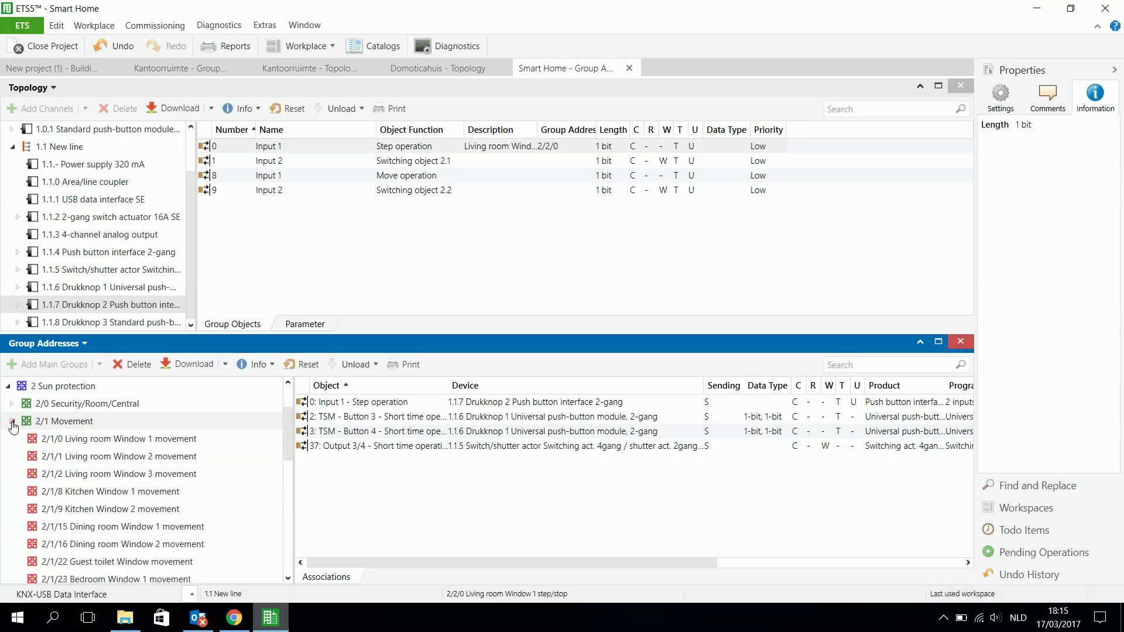
click(87, 436)
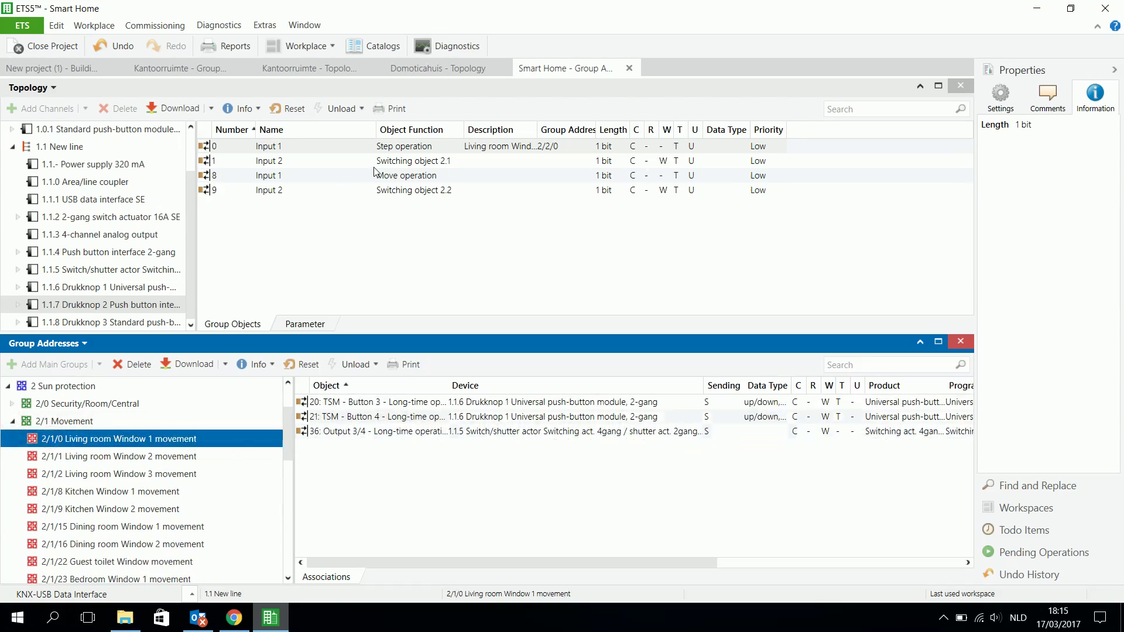
click(330, 177)
drag(329, 177, 417, 498)
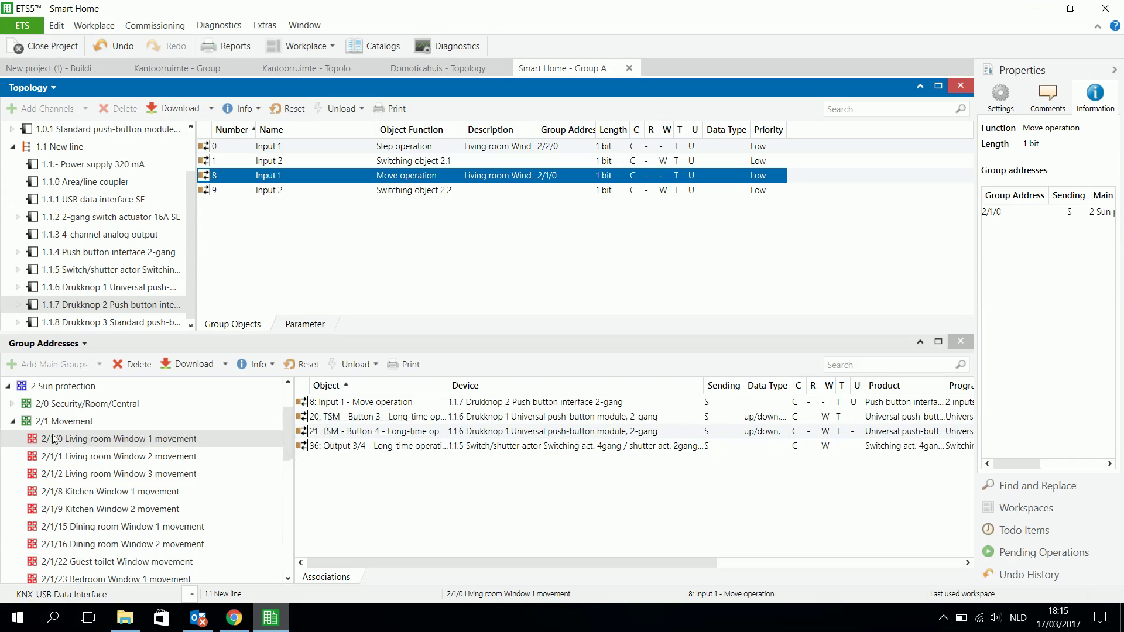
click(107, 439)
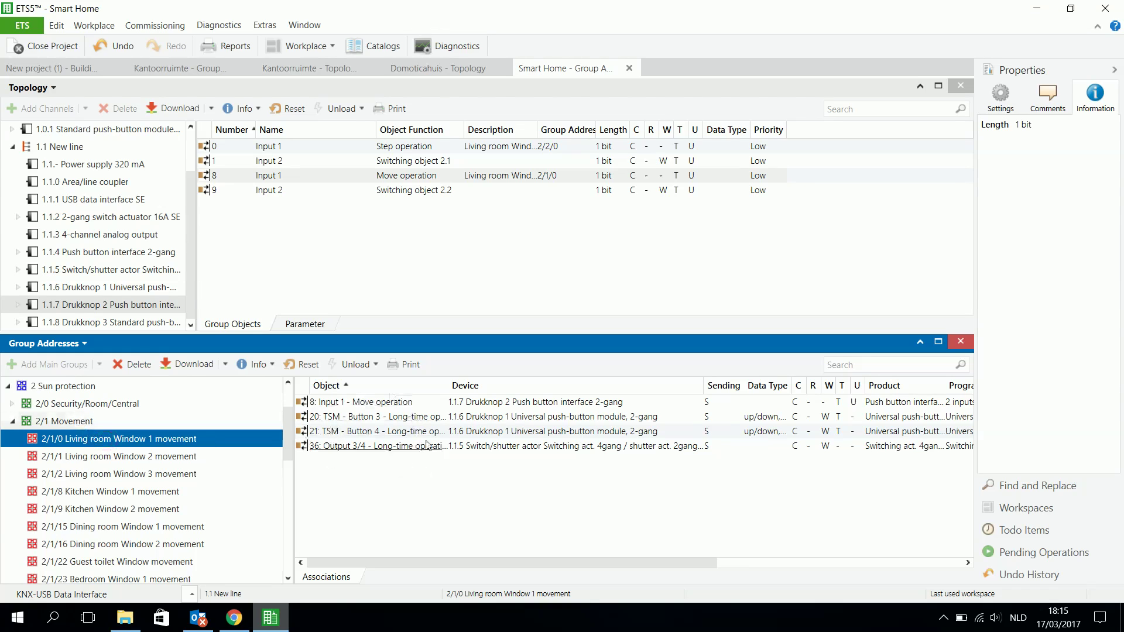
drag(448, 386, 524, 387)
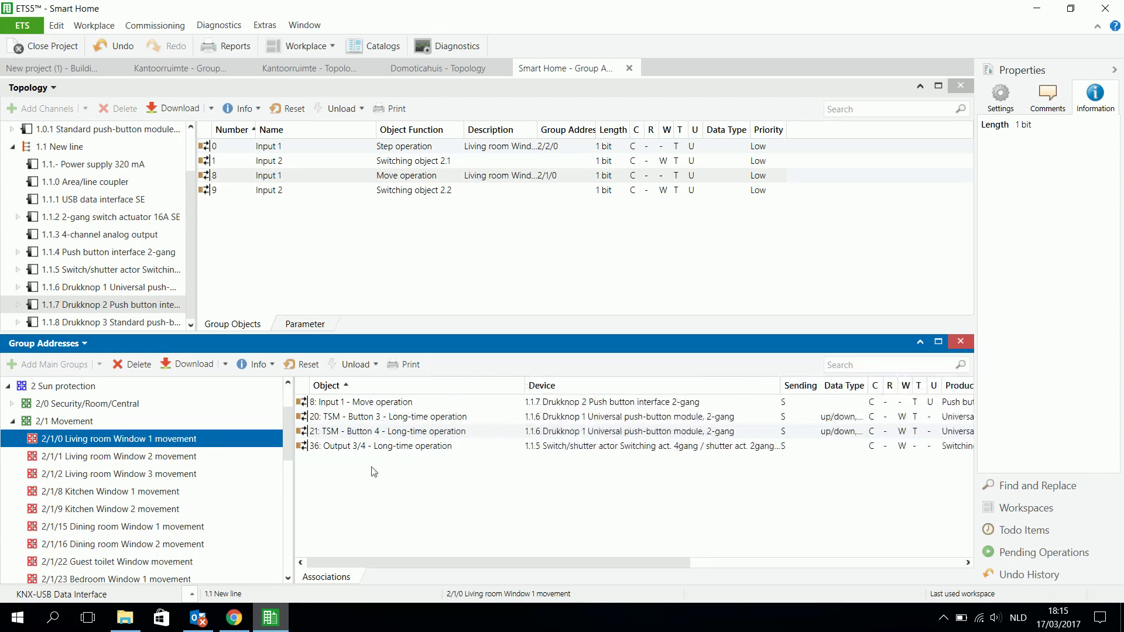
- Review the 2/2/0 and 2/1/0 associations, hide the Properties pane, and scroll the Associations table right
click(12, 421)
click(26, 456)
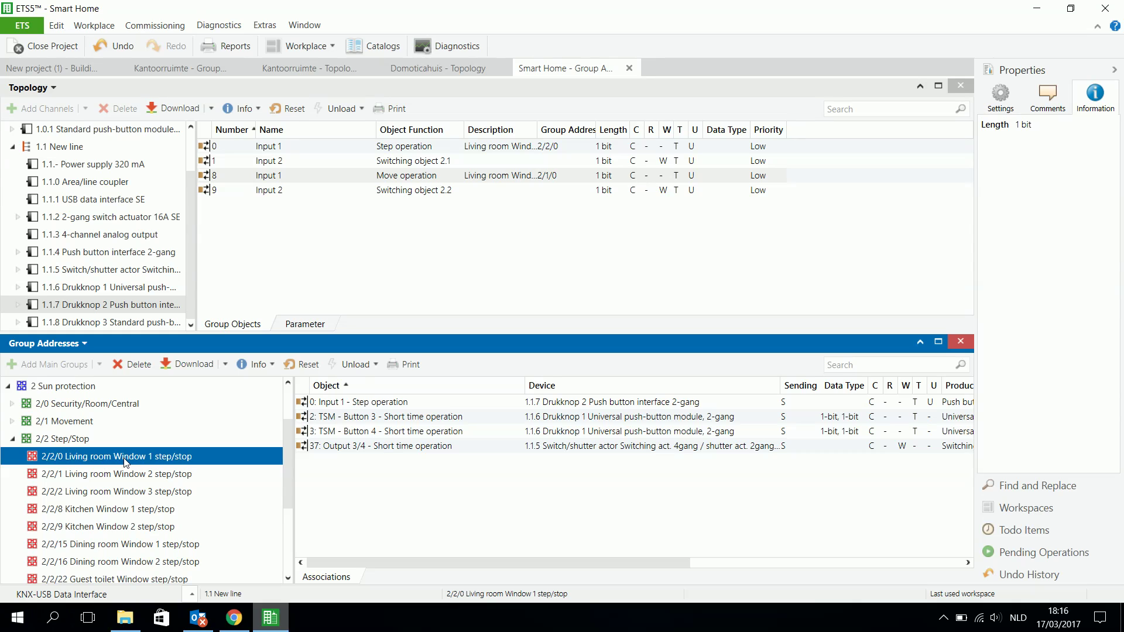
click(12, 438)
click(12, 491)
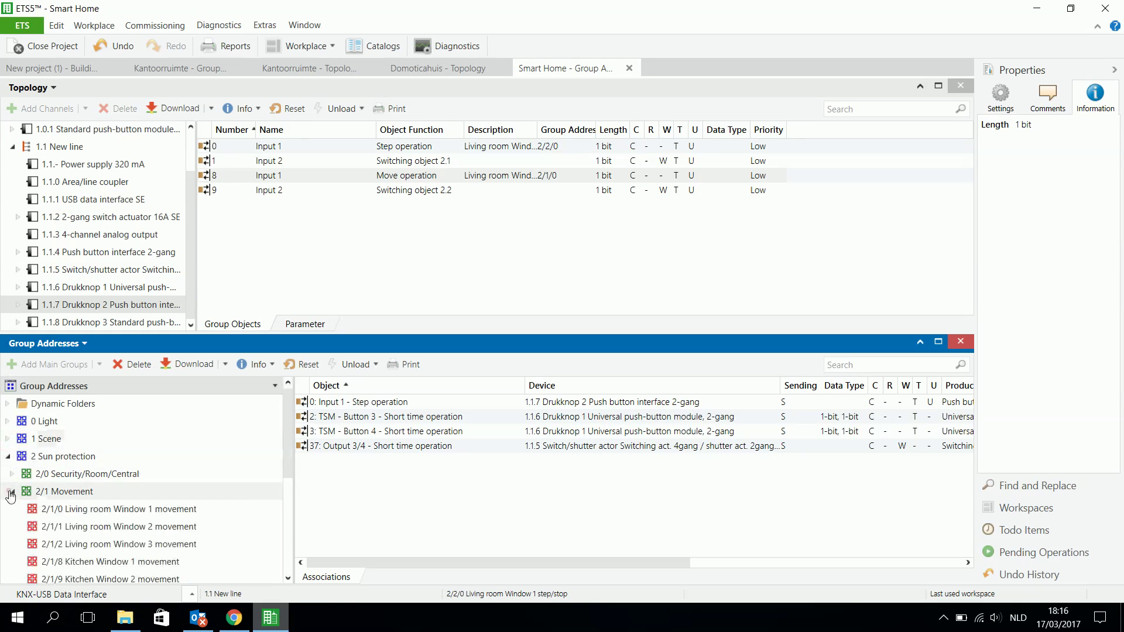
click(84, 507)
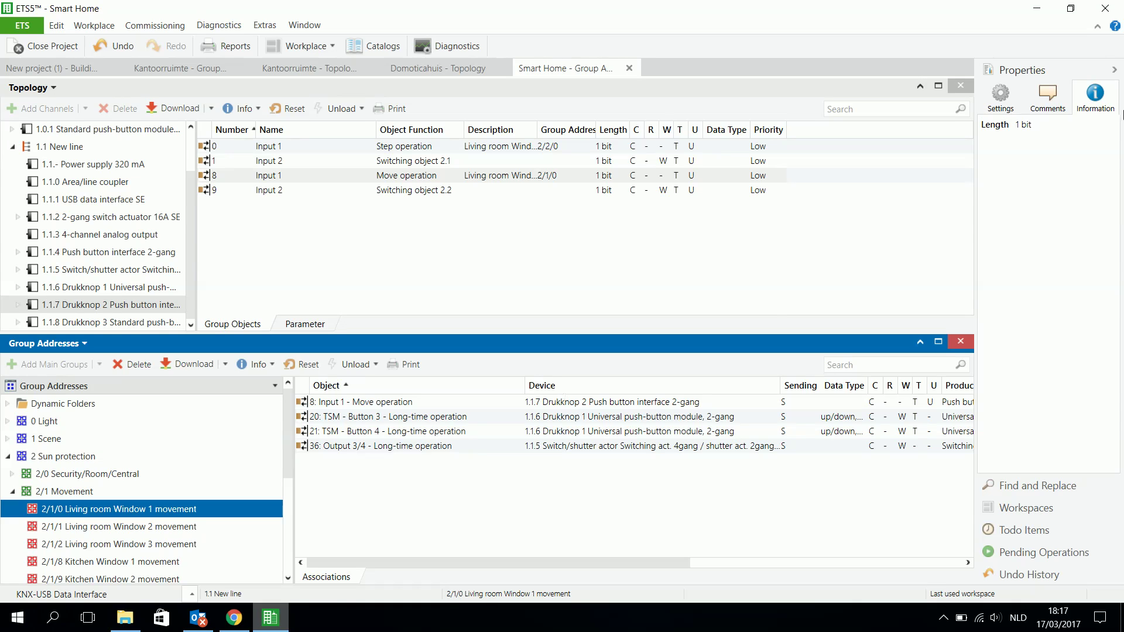
click(1114, 70)
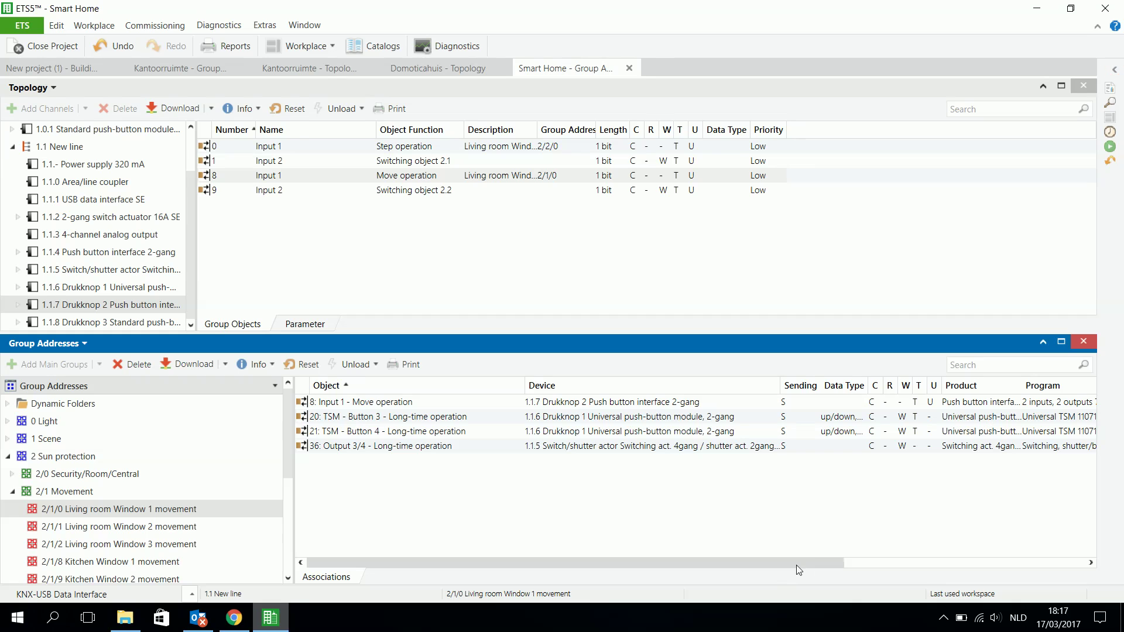
drag(811, 560, 1002, 561)
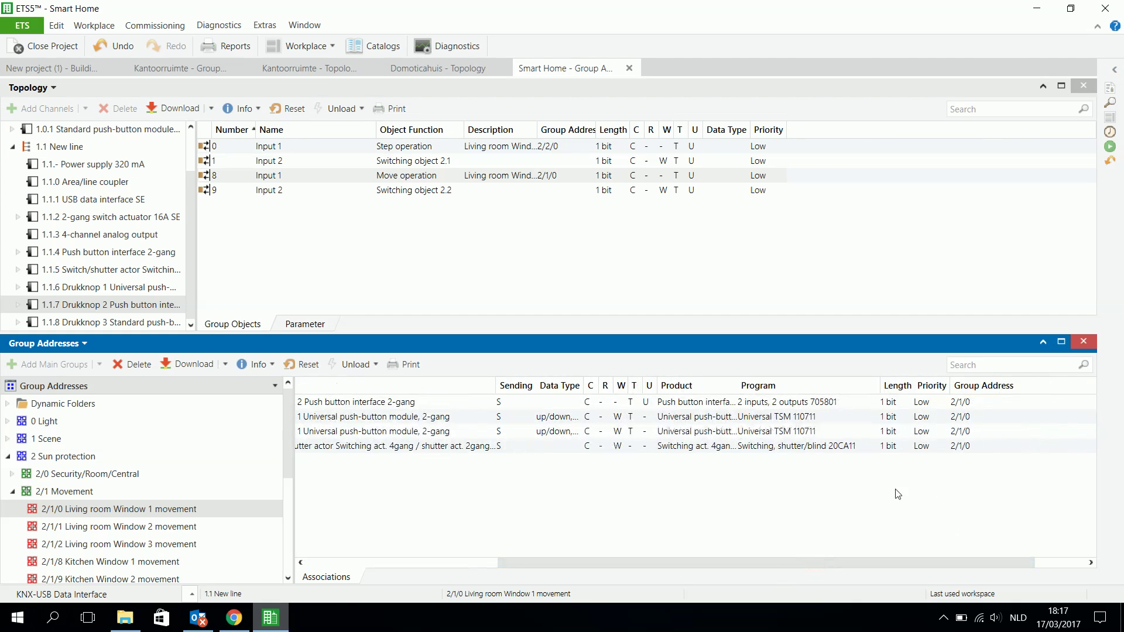